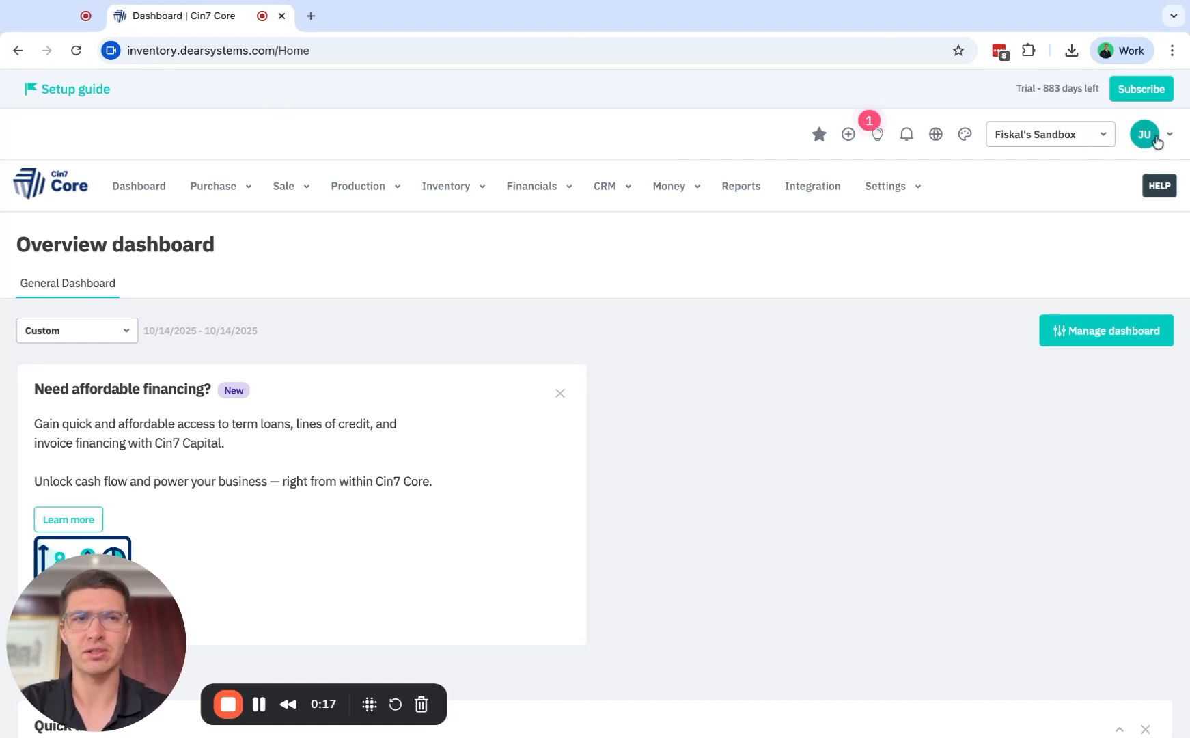
{"action": "left_click", "coordinate": [1160, 138]}
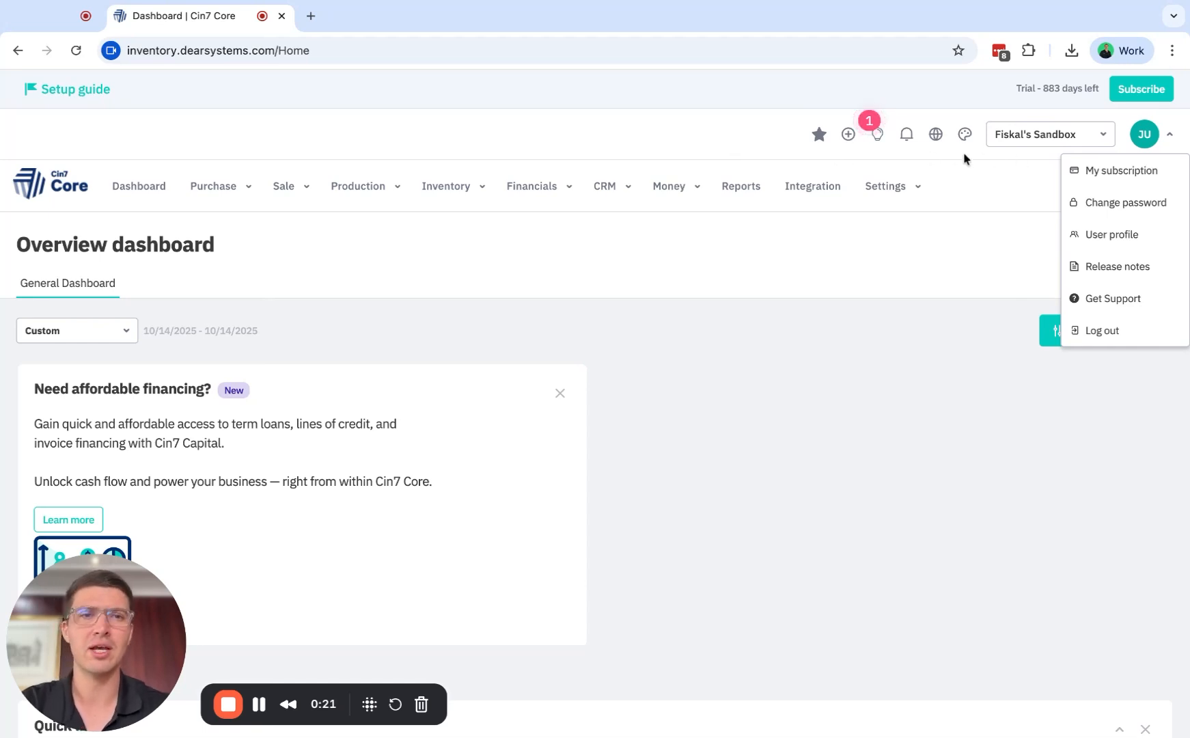
{"action": "left_click", "coordinate": [1124, 142]}
{"action": "left_click", "coordinate": [1159, 138]}
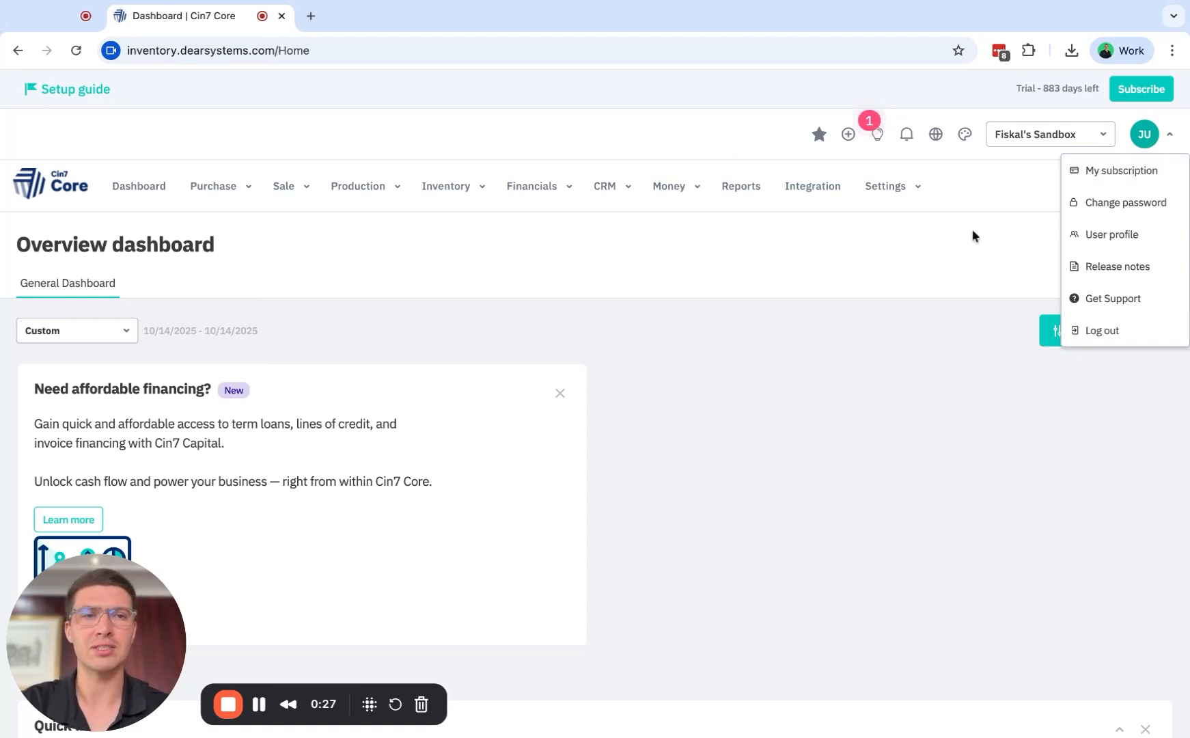
{"action": "left_click", "coordinate": [869, 253]}
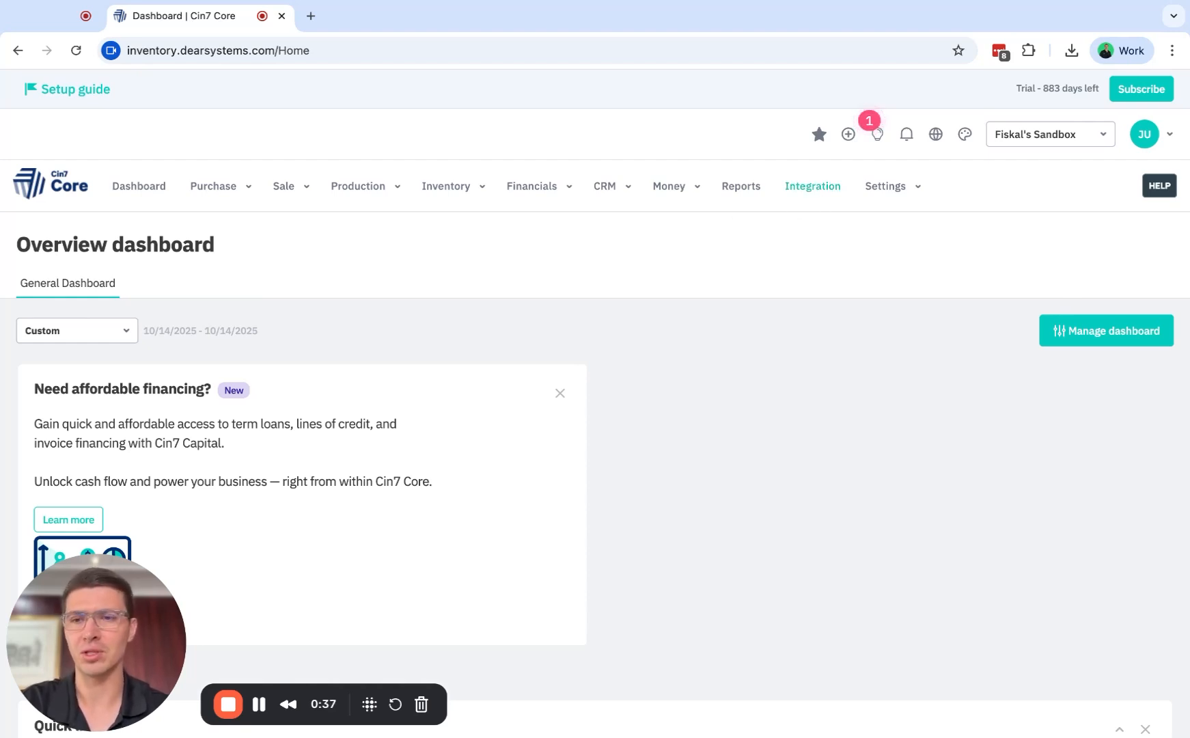
Search the available integrations for "hubs" and open the HubSpot integration
{"action": "left_click", "coordinate": [812, 187]}
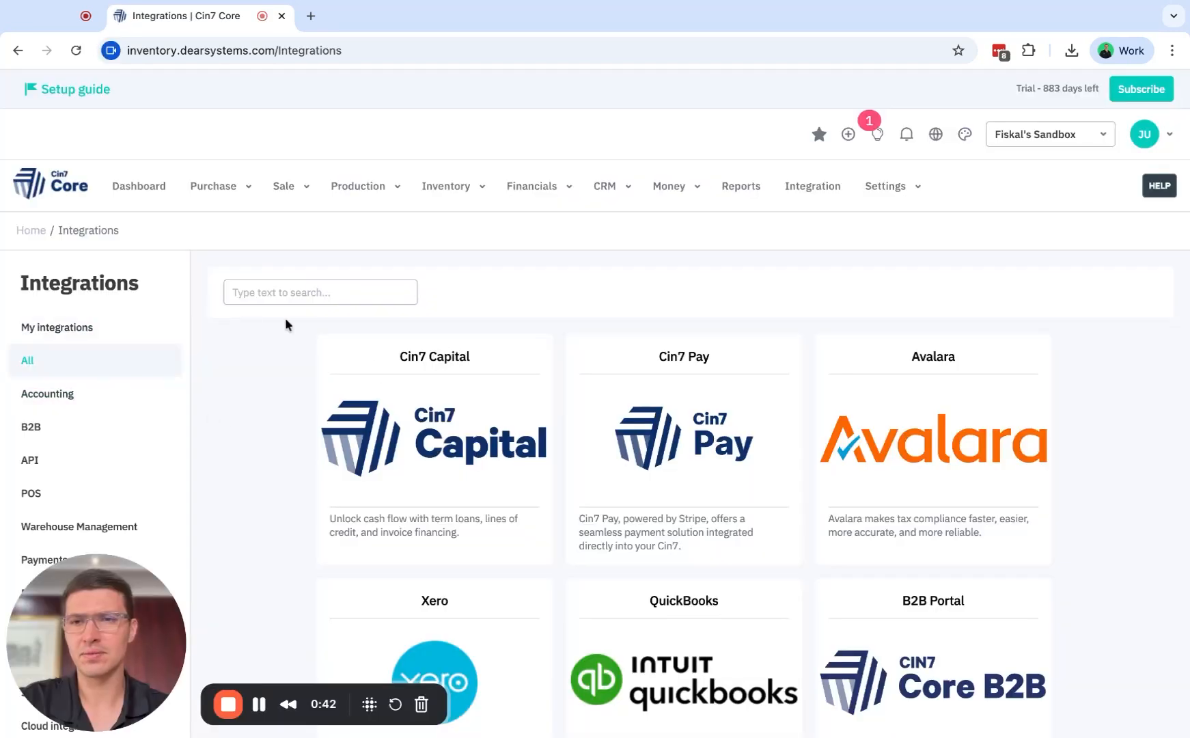
{"action": "left_click", "coordinate": [301, 292]}
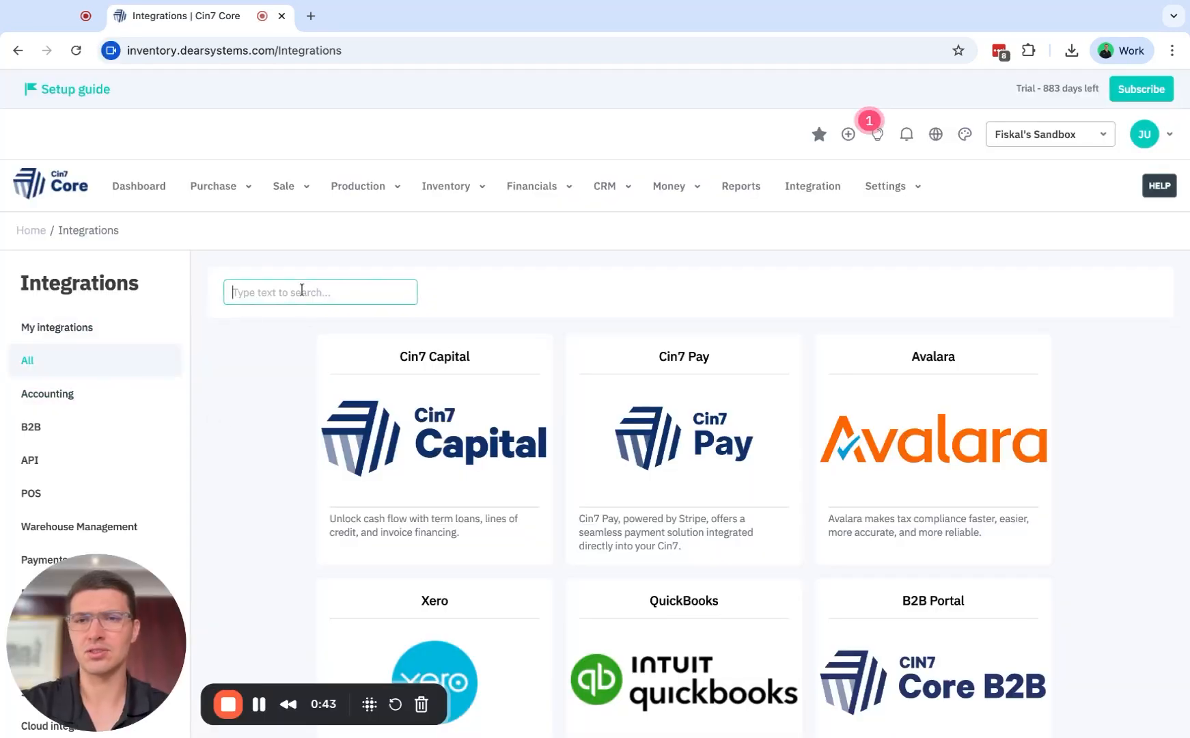
{"action": "type", "text": "hubs"}
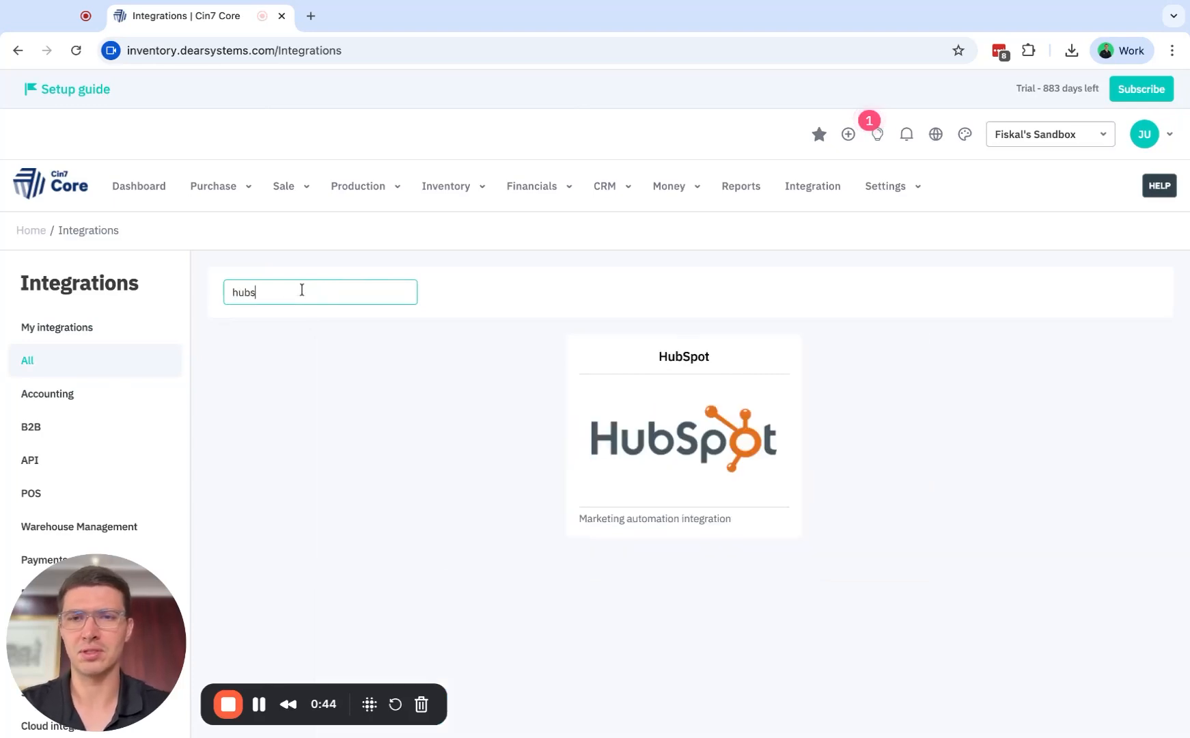
{"action": "left_click", "coordinate": [680, 452]}
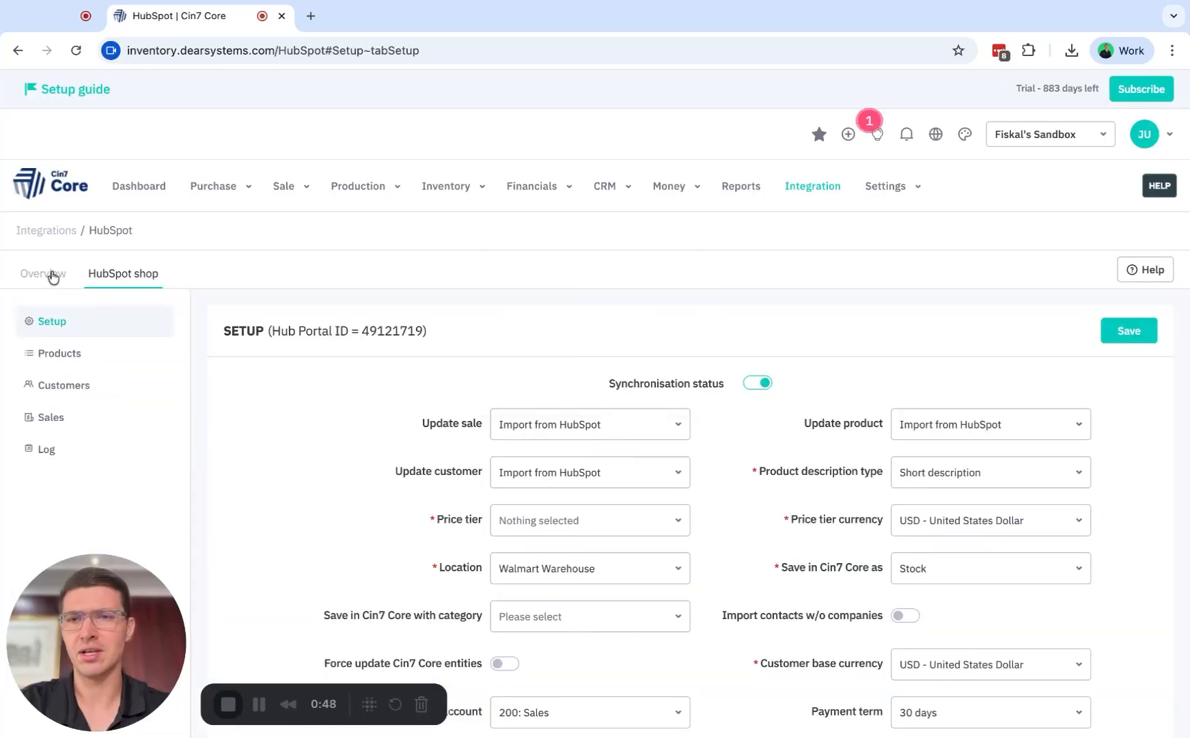
Review the HubSpot integration's overview with its base settings and sales summary, and return to the HubSpot shop setup
{"action": "left_click", "coordinate": [49, 274]}
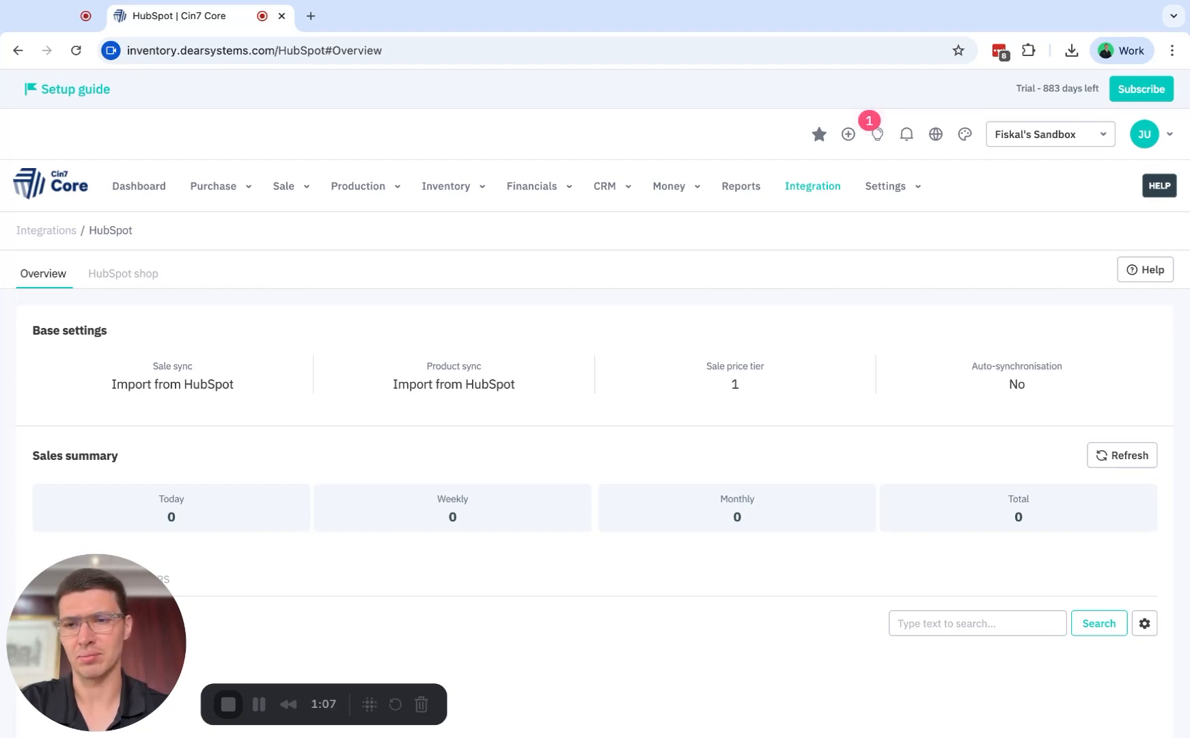
{"action": "left_click", "coordinate": [120, 275]}
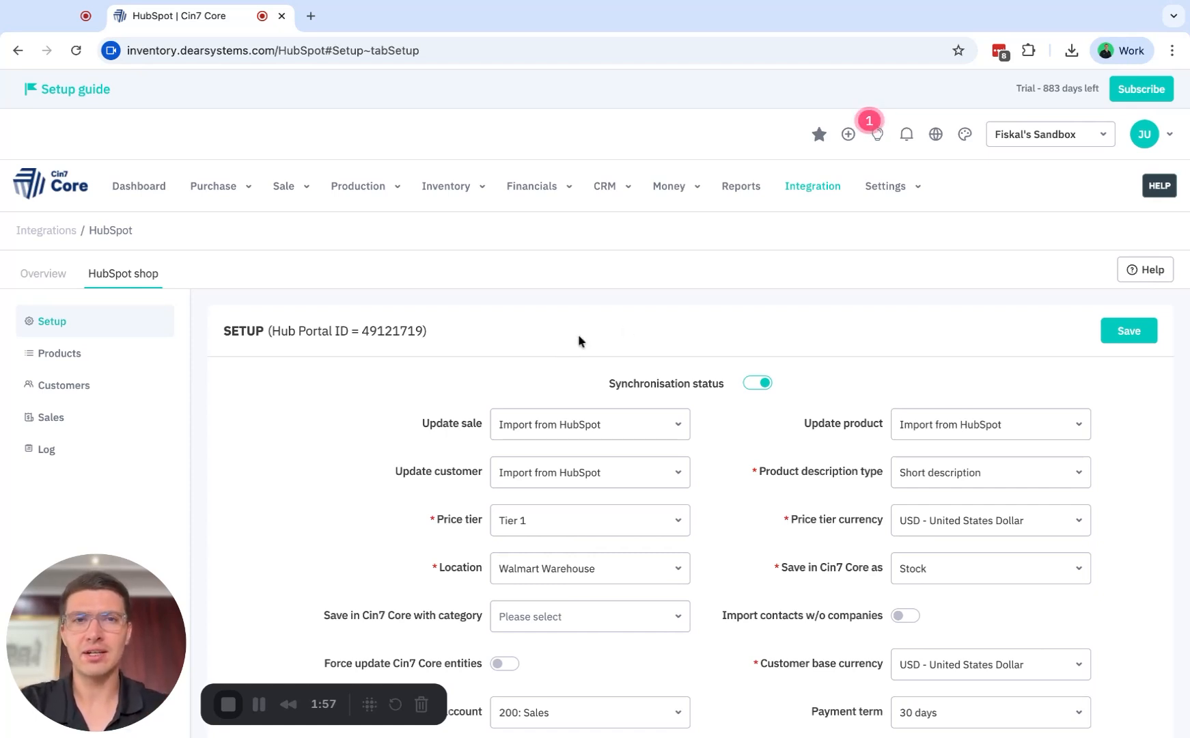
Set the sale update direction to Export to HubSpot and check the direction options for products and customers
{"action": "mouse_move", "coordinate": [682, 426]}
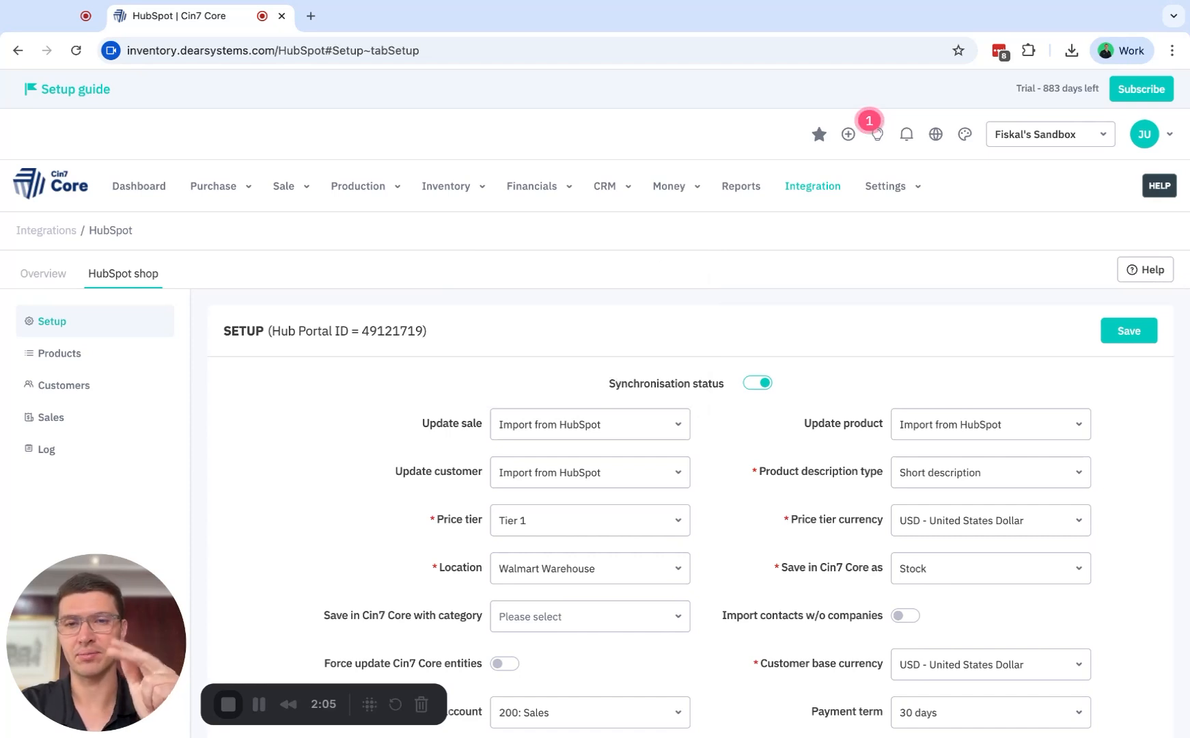
{"action": "left_click", "coordinate": [589, 424]}
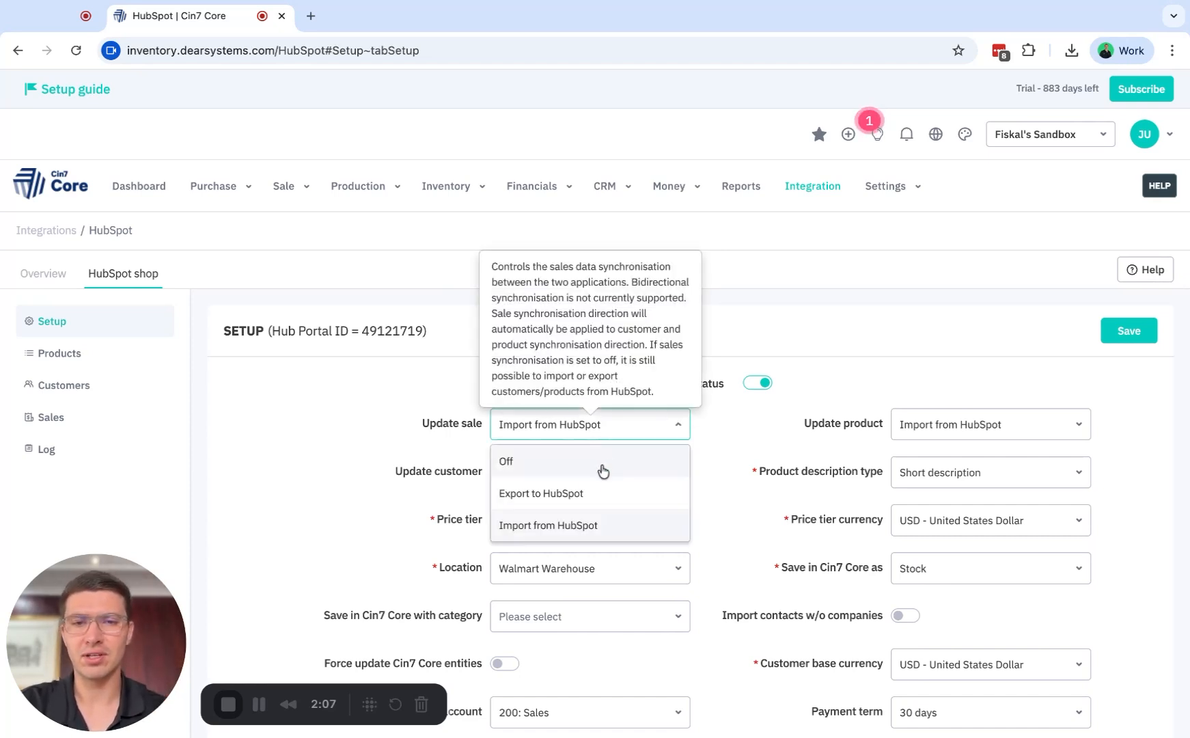
{"action": "left_click", "coordinate": [578, 493]}
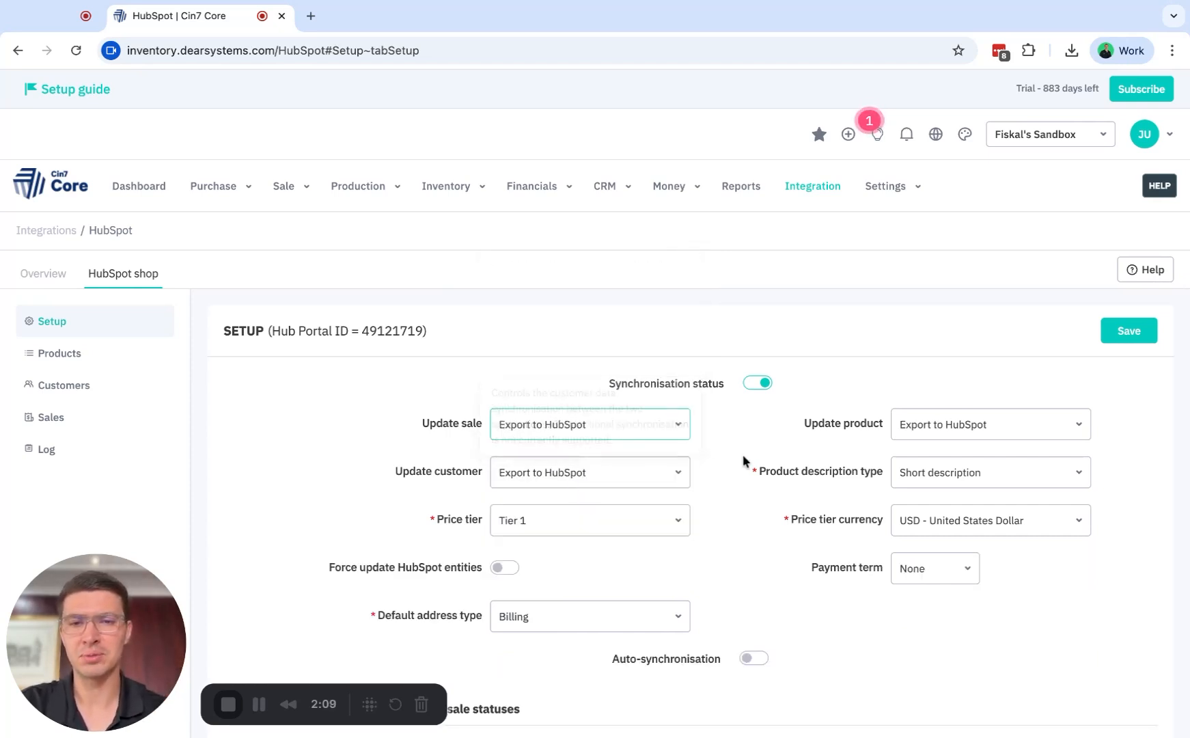
{"action": "left_click", "coordinate": [936, 430]}
{"action": "left_click", "coordinate": [644, 480]}
{"action": "left_click", "coordinate": [781, 474]}
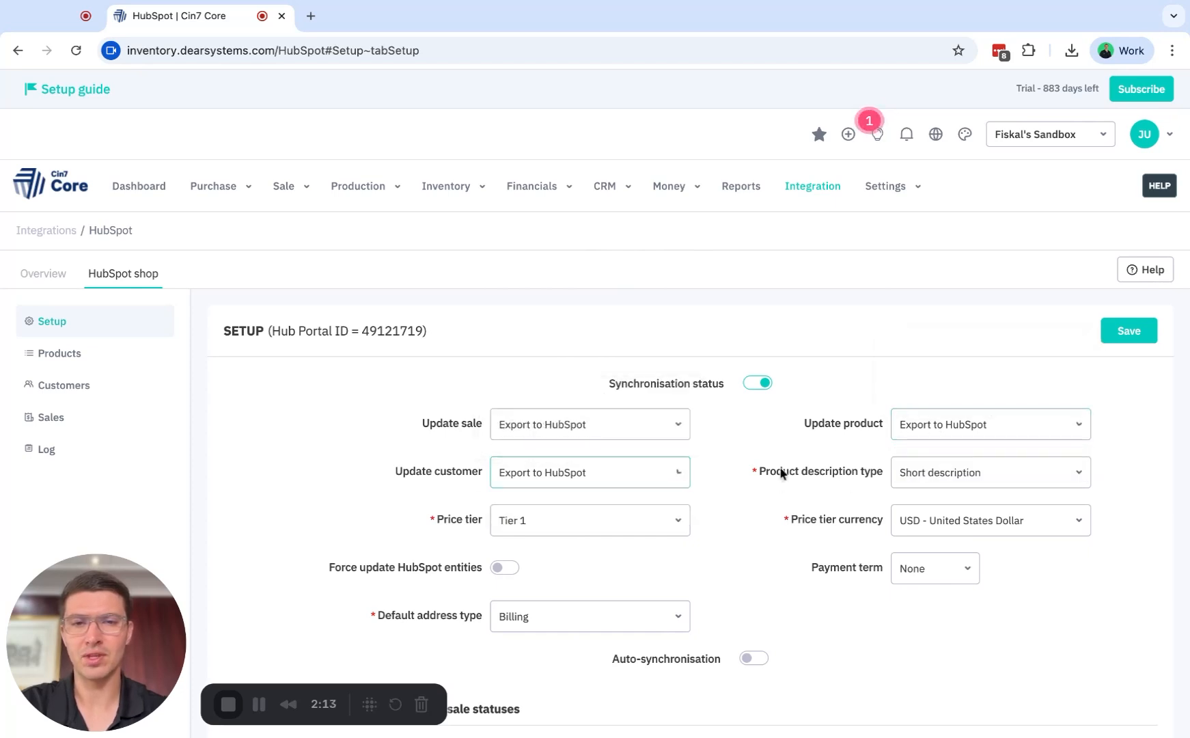
Switch the sale update direction back to Import from HubSpot and check the customer and product direction options
{"action": "left_click", "coordinate": [644, 436]}
{"action": "left_click", "coordinate": [550, 530]}
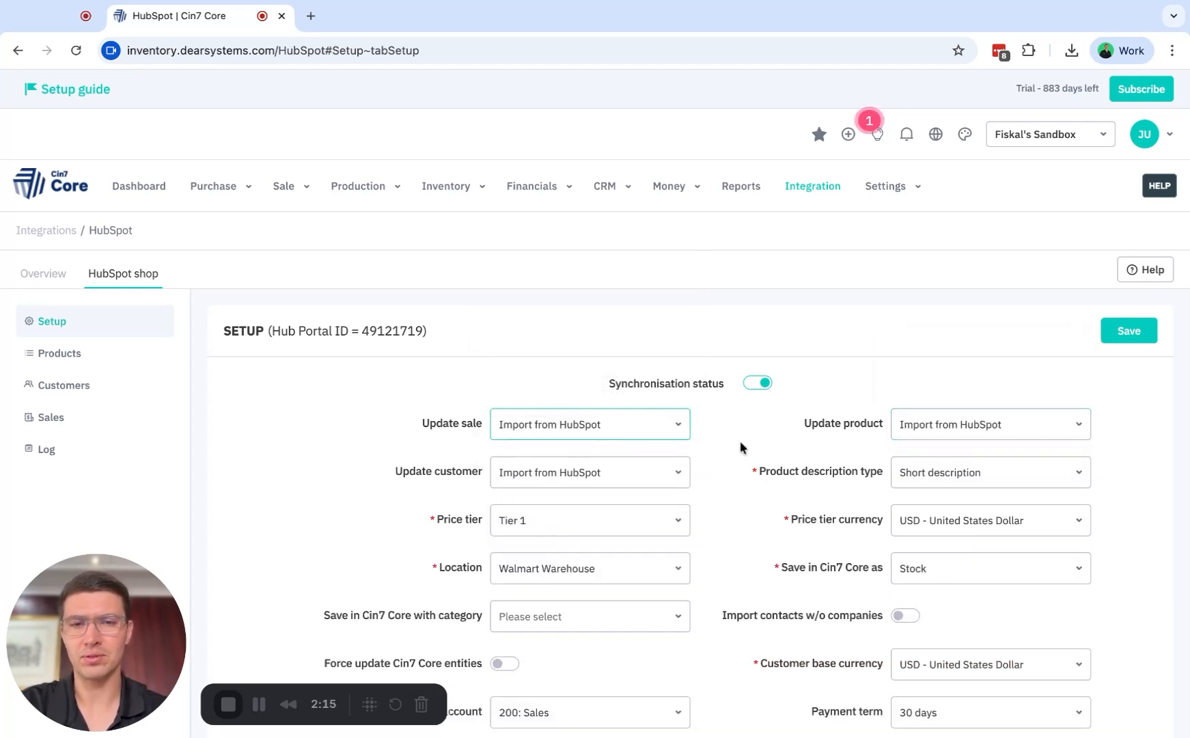
{"action": "left_click", "coordinate": [669, 468]}
{"action": "left_click", "coordinate": [755, 447]}
{"action": "left_click", "coordinate": [967, 433]}
{"action": "left_click", "coordinate": [783, 478]}
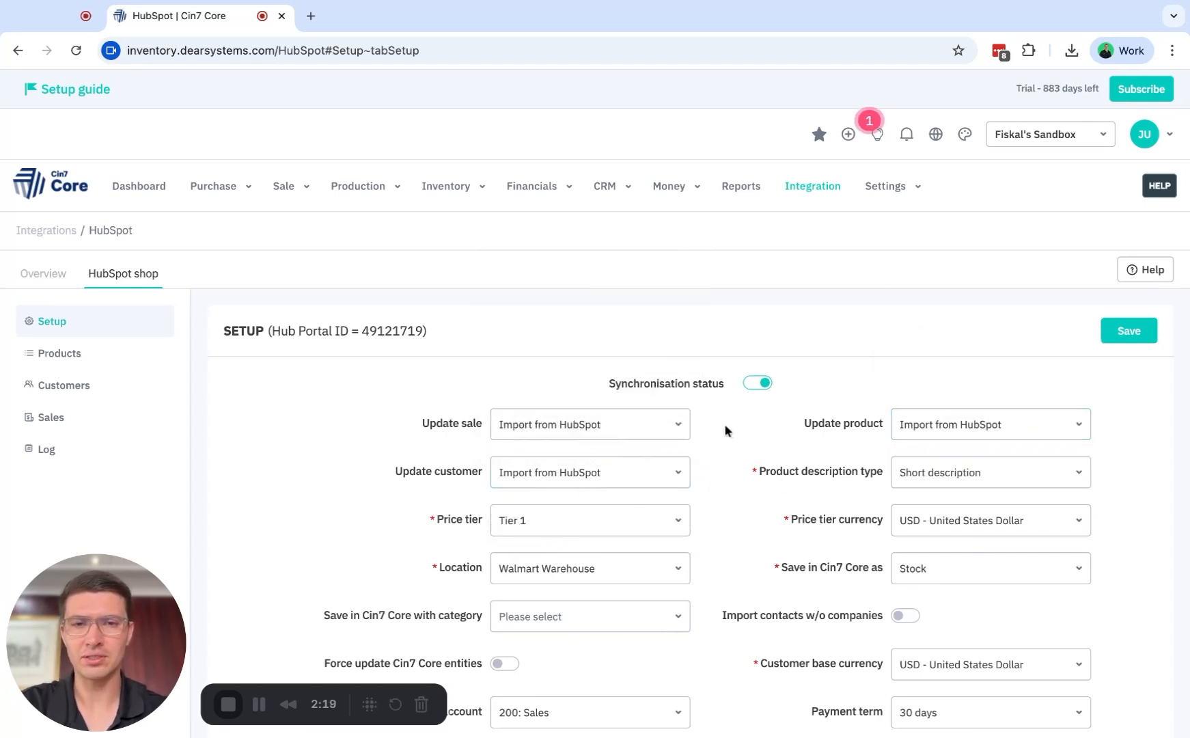
Set the sale update direction to Export to HubSpot again and check the available price tiers and price tier currencies
{"action": "left_click", "coordinate": [682, 427]}
{"action": "left_click", "coordinate": [526, 494]}
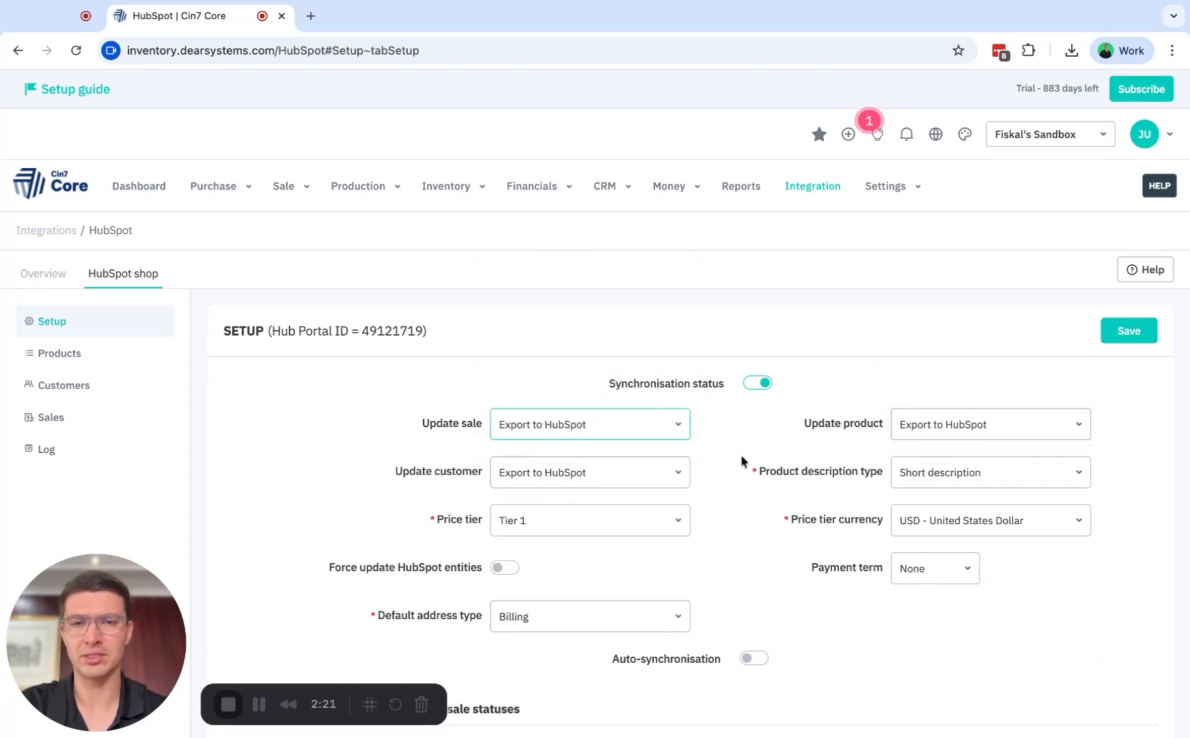
{"action": "scroll", "coordinate": [742, 460], "scroll_direction": "down", "scroll_amount": 1}
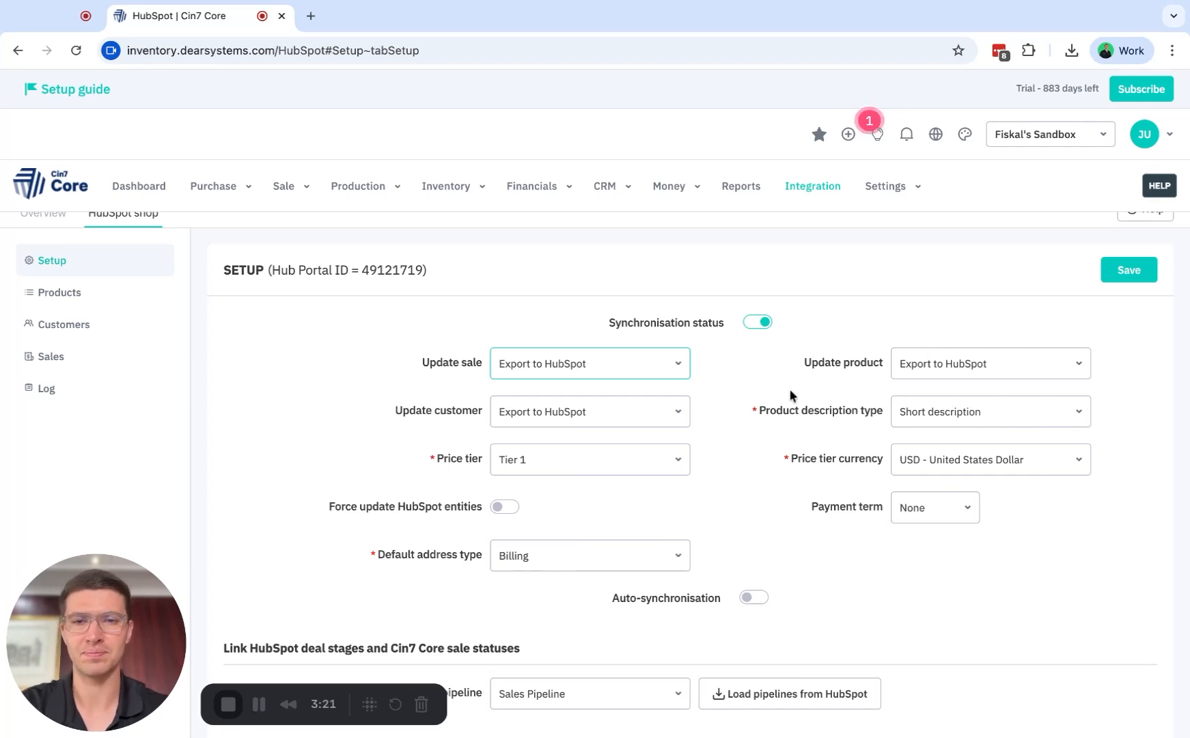
{"action": "mouse_move", "coordinate": [694, 452]}
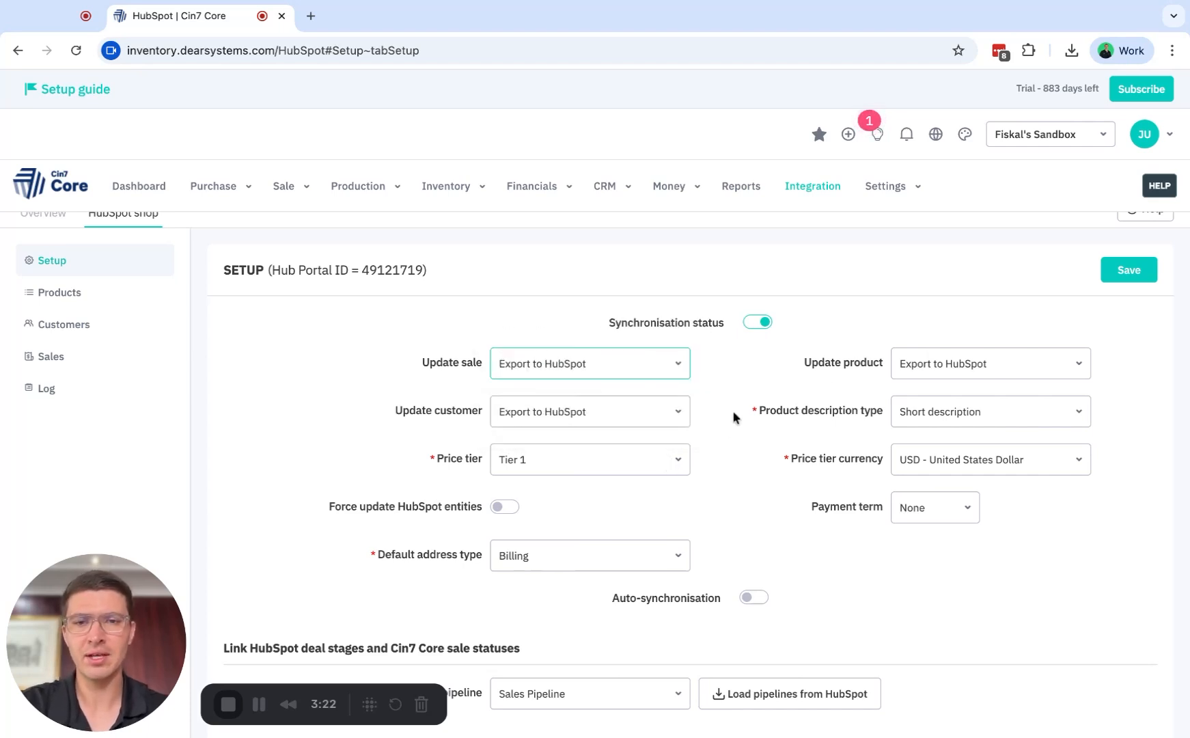
{"action": "scroll", "coordinate": [710, 421], "scroll_direction": "down", "scroll_amount": 1}
{"action": "left_click", "coordinate": [687, 411]}
{"action": "left_click", "coordinate": [782, 382]}
{"action": "mouse_move", "coordinate": [989, 369]}
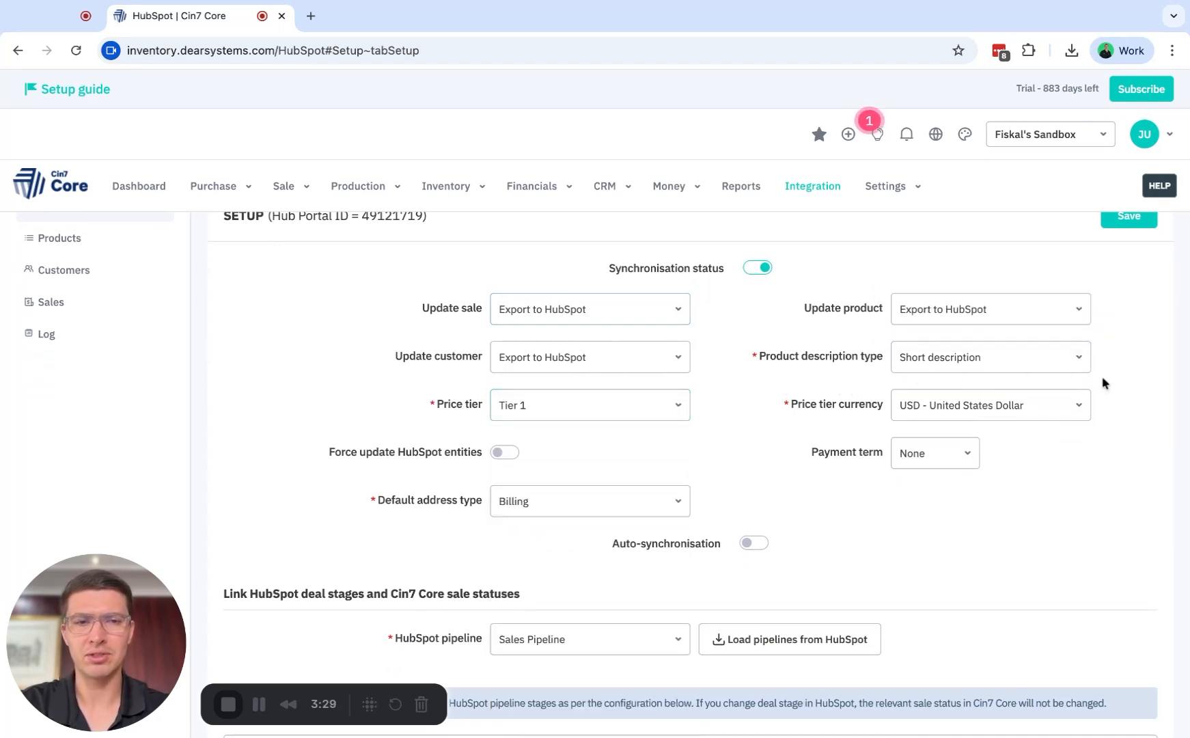
{"action": "left_click", "coordinate": [1086, 406]}
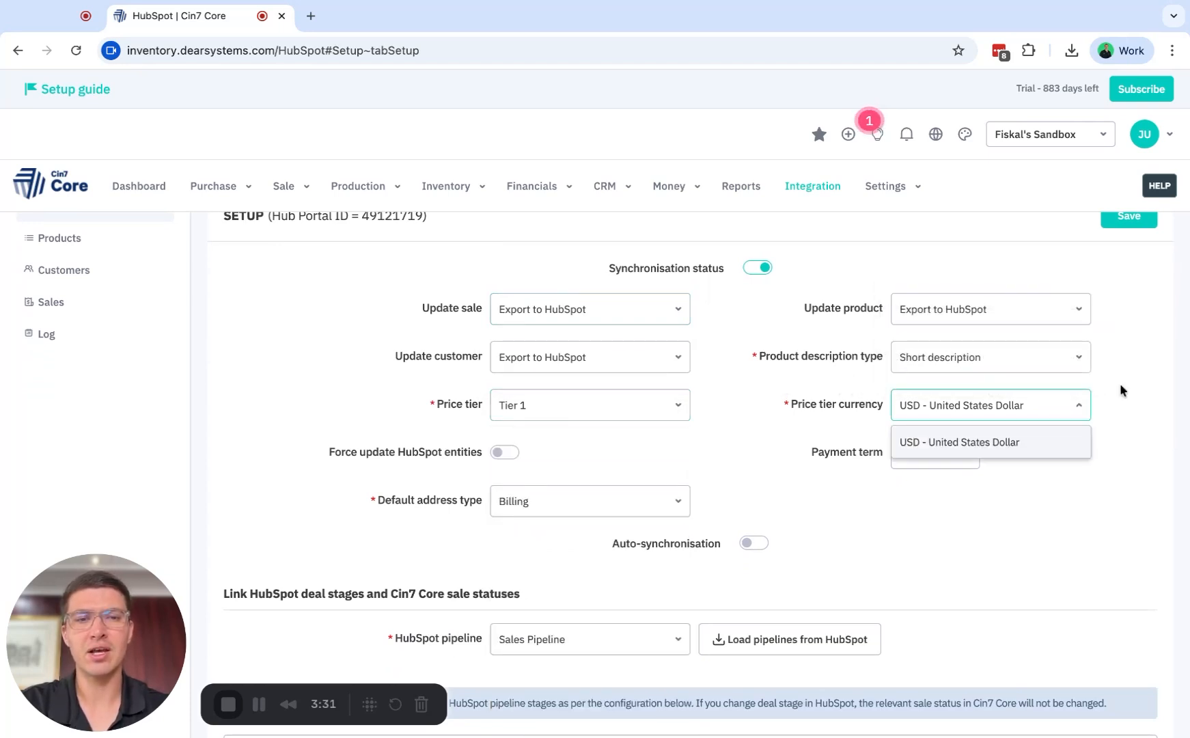
{"action": "left_click", "coordinate": [1120, 384]}
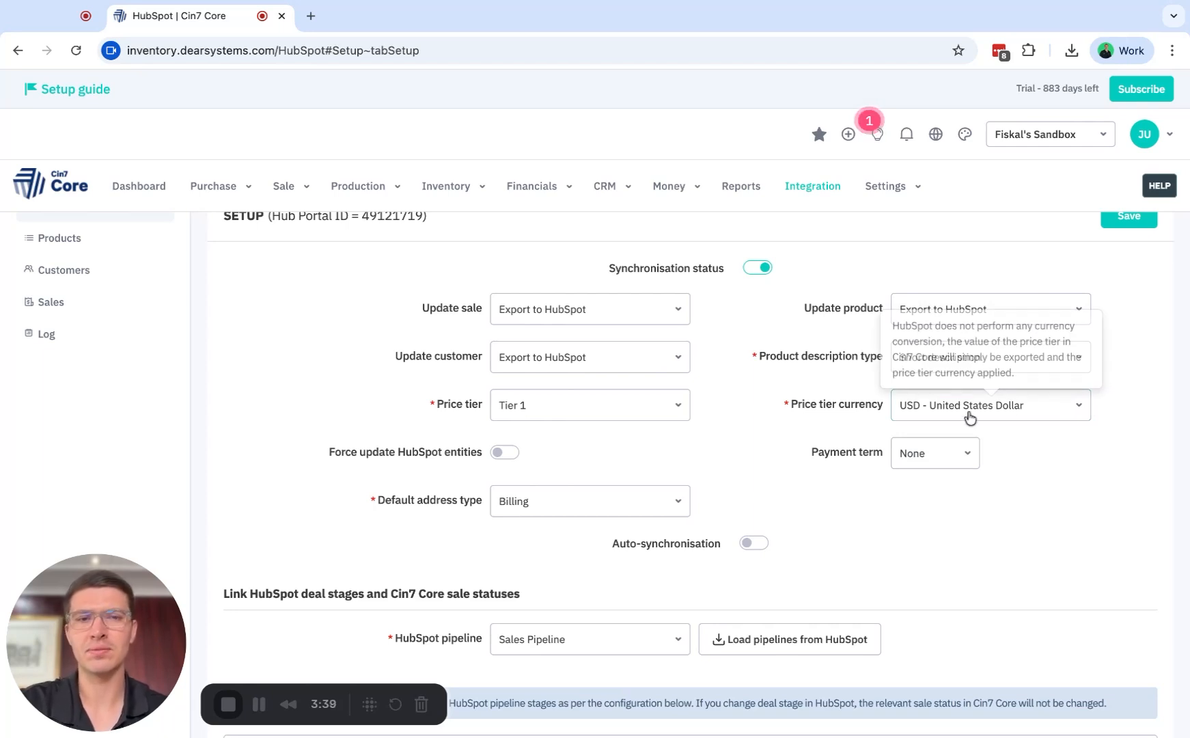
Check the payment term and default address type options offered for exporting to HubSpot
{"action": "scroll", "coordinate": [820, 444], "scroll_direction": "down", "scroll_amount": 1}
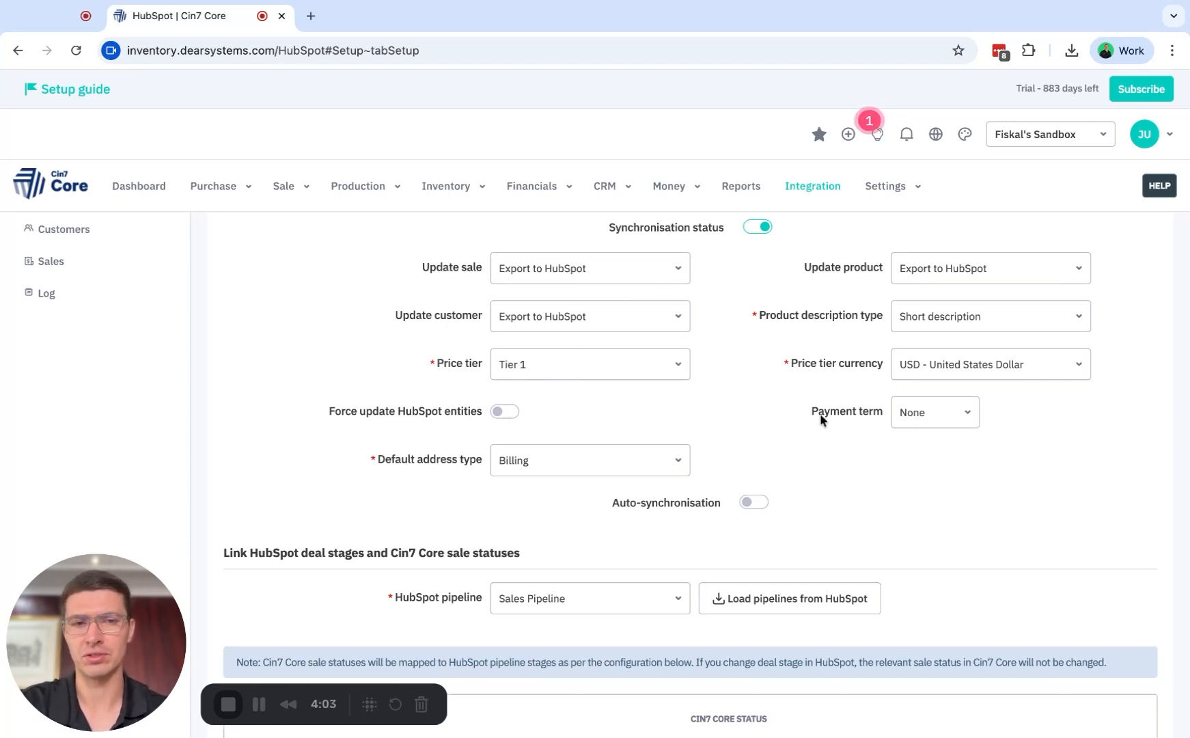
{"action": "left_click", "coordinate": [929, 415]}
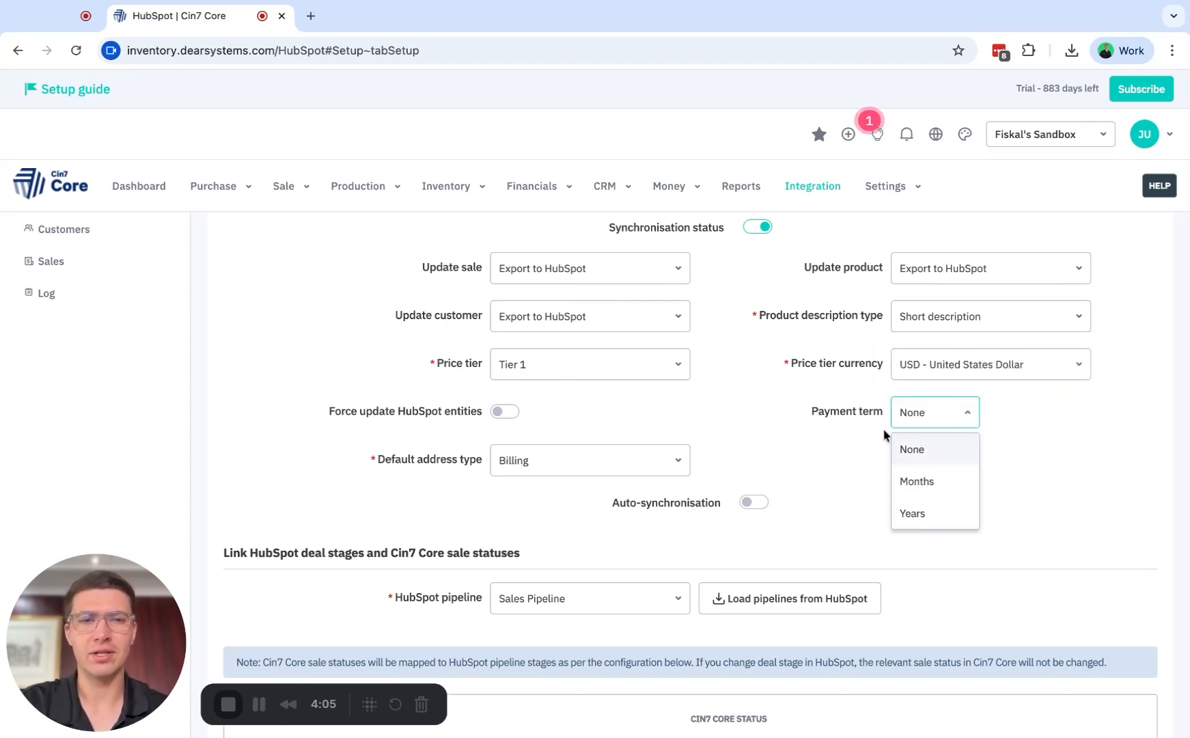
{"action": "scroll", "coordinate": [812, 426], "scroll_direction": "down", "scroll_amount": 1}
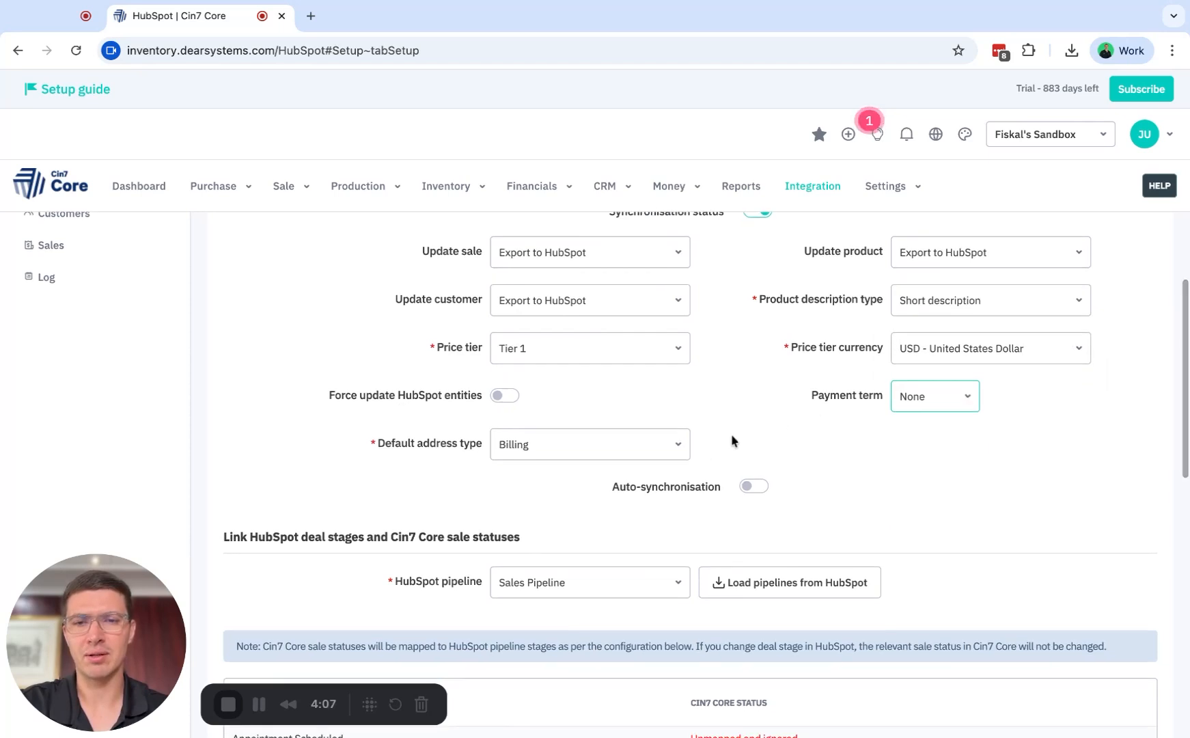
{"action": "left_click", "coordinate": [683, 446]}
{"action": "left_click", "coordinate": [756, 429]}
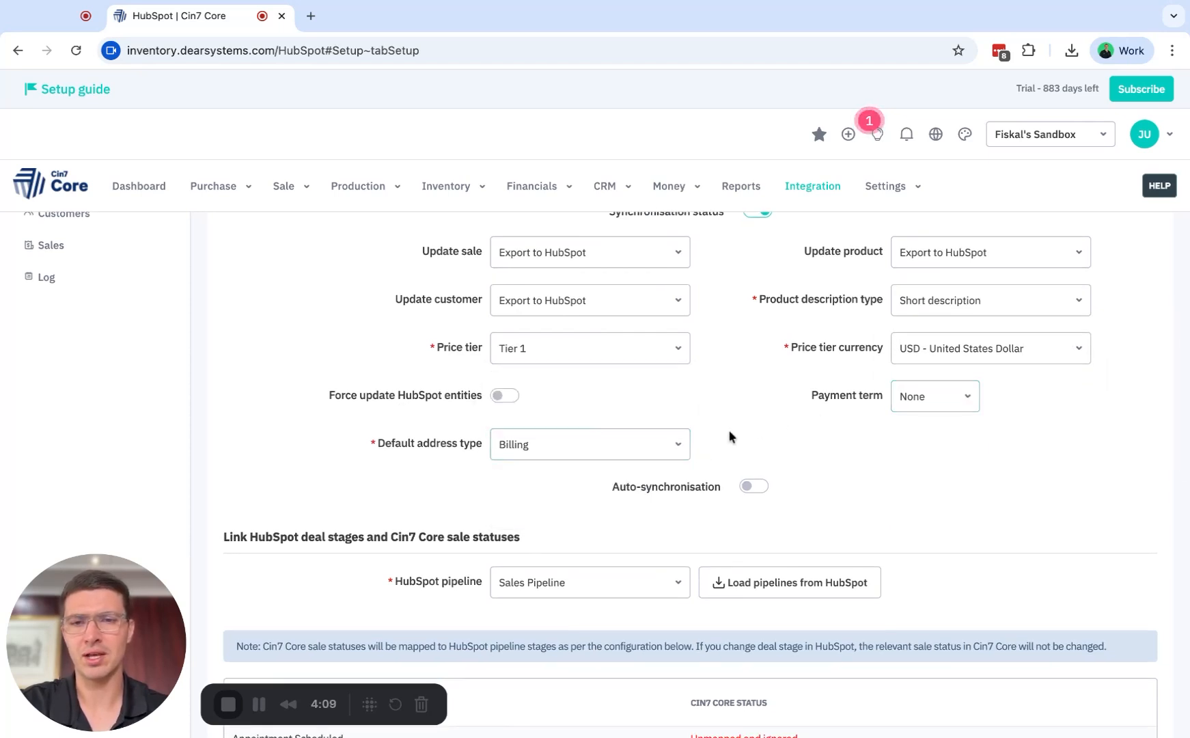
{"action": "scroll", "coordinate": [729, 431], "scroll_direction": "down", "scroll_amount": 1}
{"action": "scroll", "coordinate": [729, 432], "scroll_direction": "up", "scroll_amount": 1}
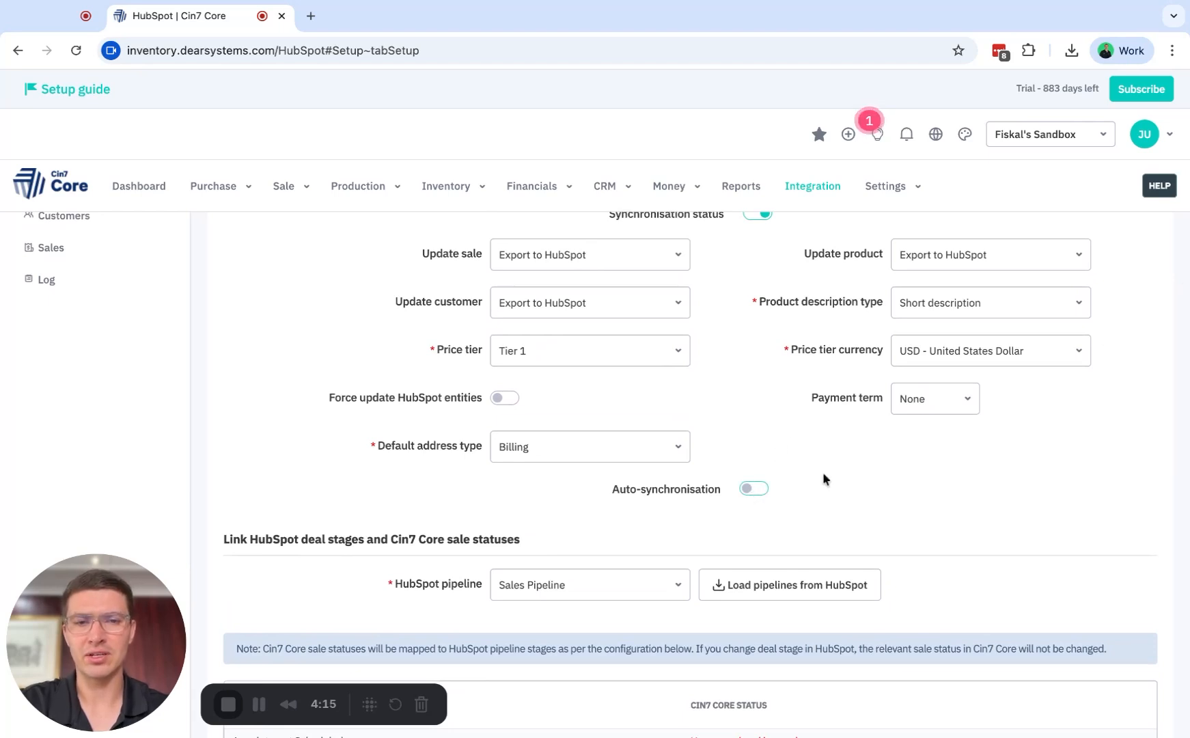
Turn on auto-synchronisation and check the available sync frequencies, leaving it at Daily
{"action": "left_click", "coordinate": [754, 488]}
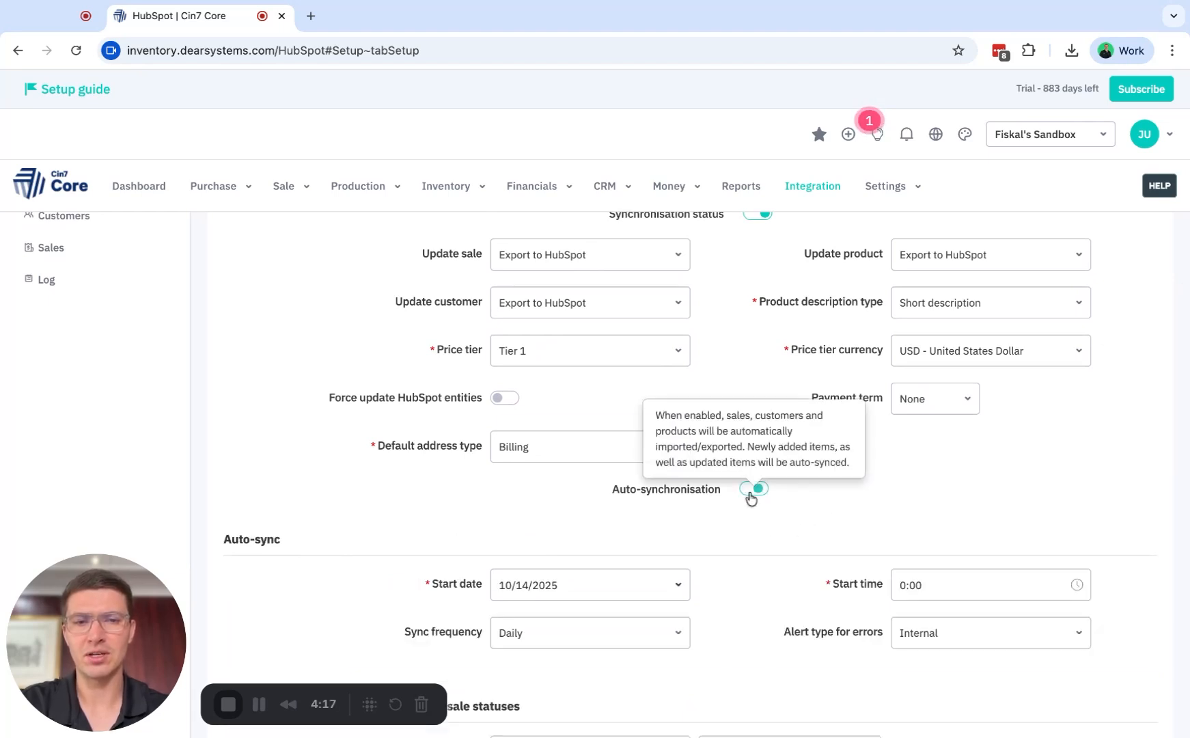
{"action": "scroll", "coordinate": [784, 425], "scroll_direction": "down", "scroll_amount": 1}
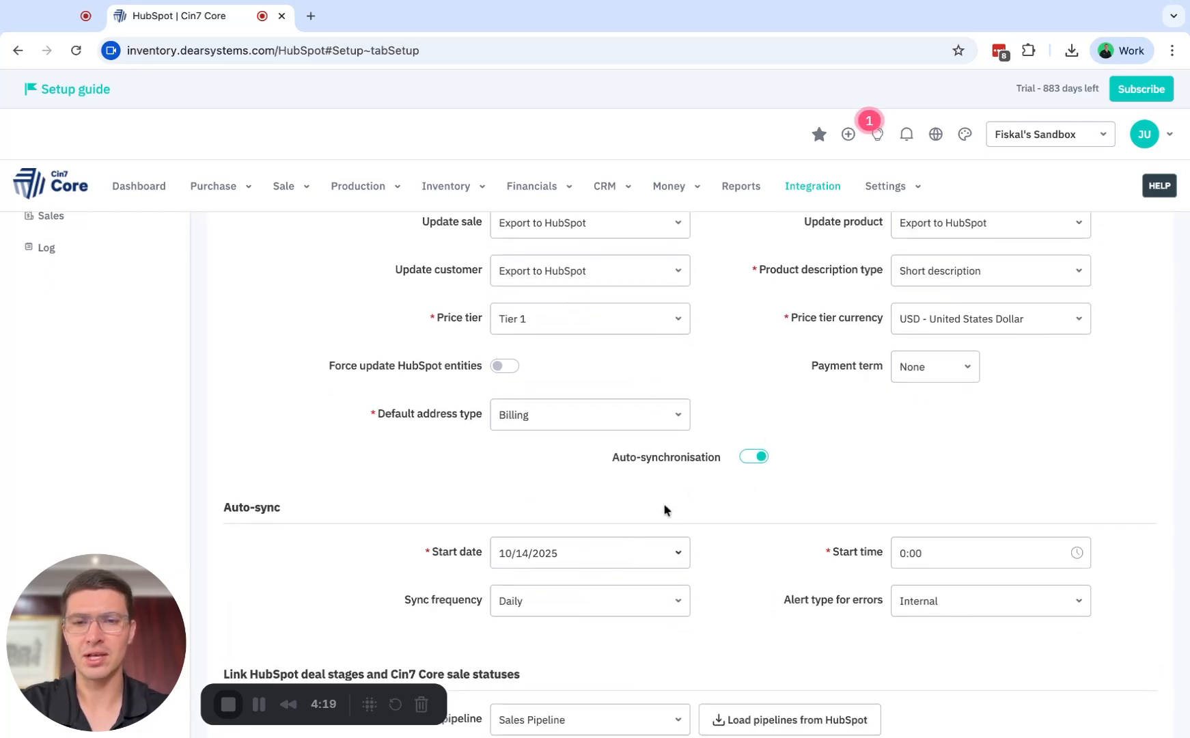
{"action": "scroll", "coordinate": [668, 541], "scroll_direction": "down", "scroll_amount": 1}
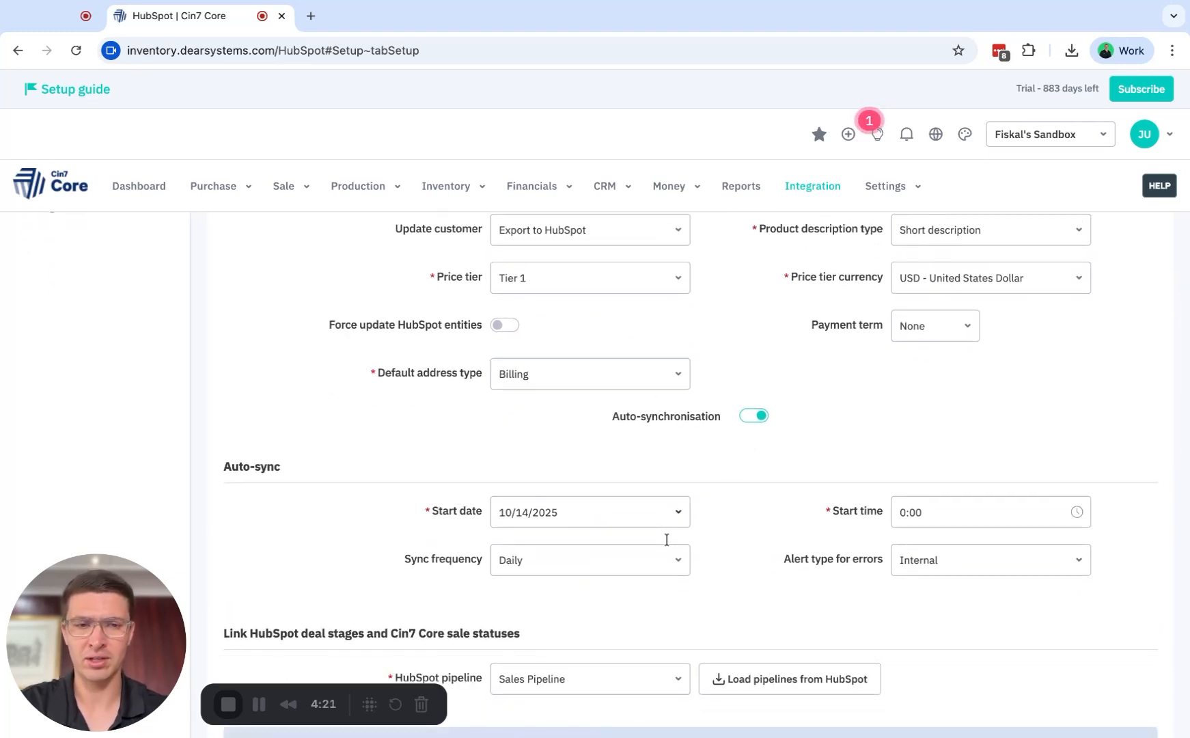
{"action": "left_click", "coordinate": [665, 567]}
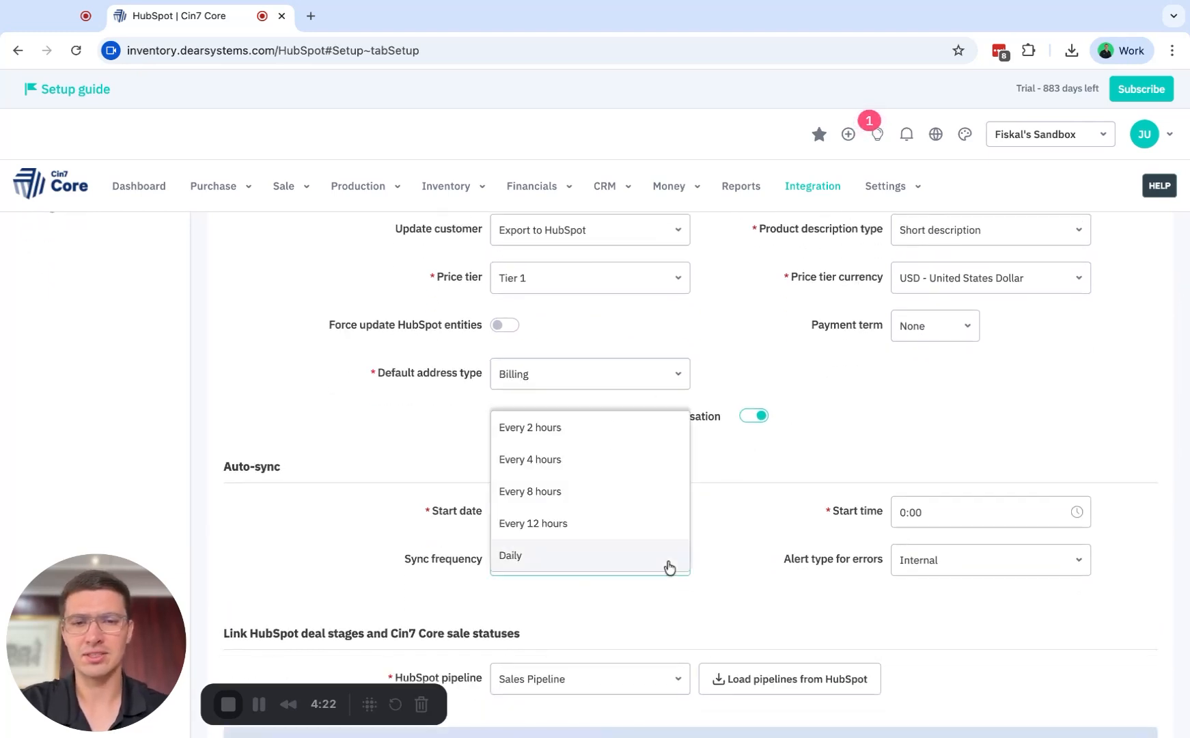
{"action": "left_click", "coordinate": [776, 498]}
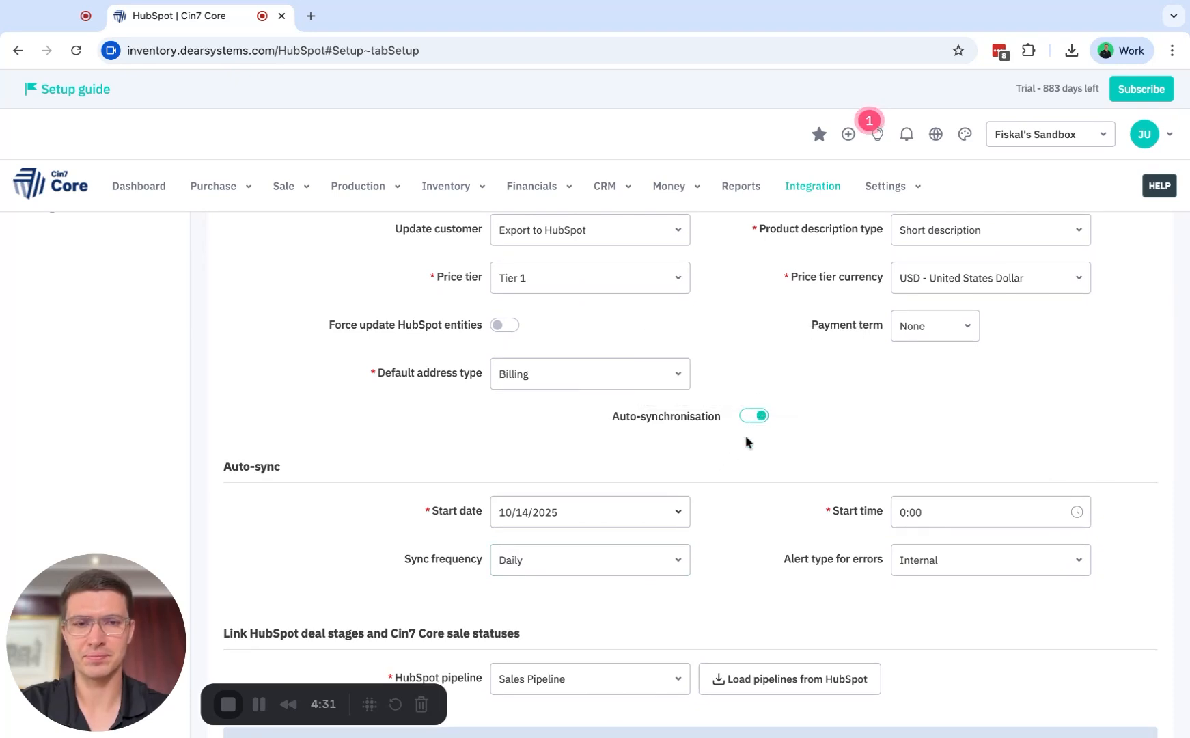
Set the sale update direction to Import from HubSpot and check the available import locations
{"action": "scroll", "coordinate": [747, 436], "scroll_direction": "up", "scroll_amount": 5}
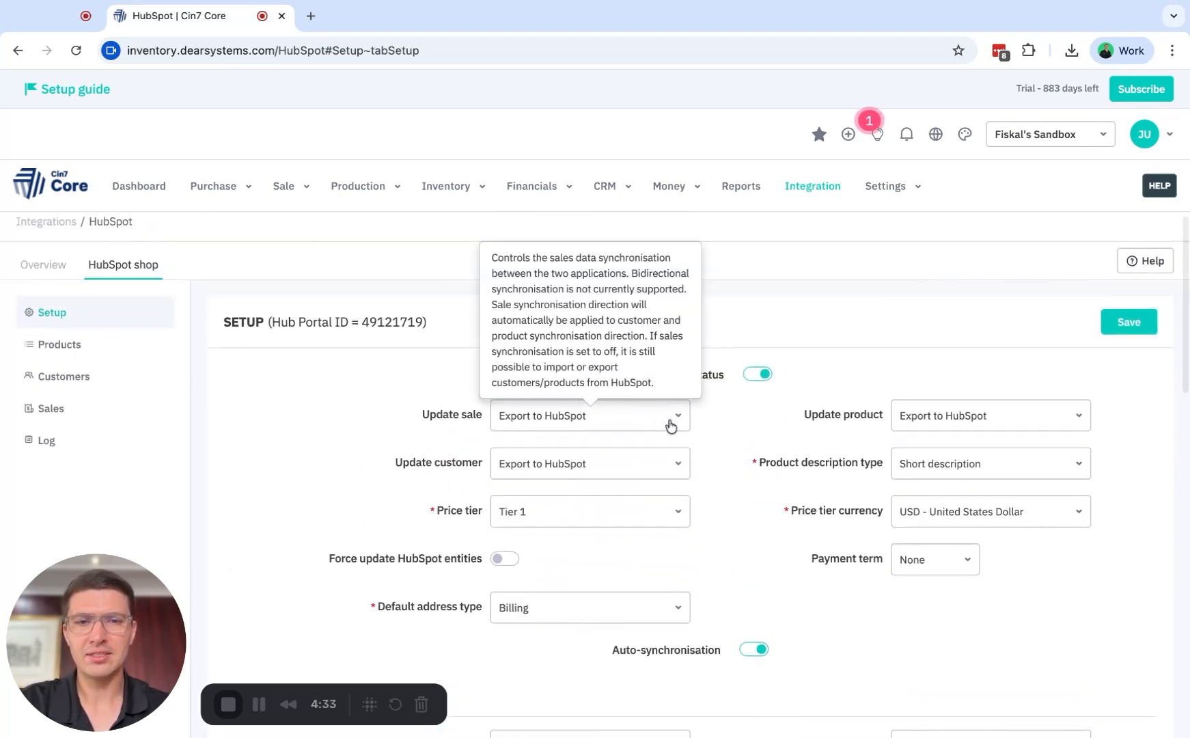
{"action": "left_click", "coordinate": [670, 420]}
{"action": "left_click", "coordinate": [555, 517]}
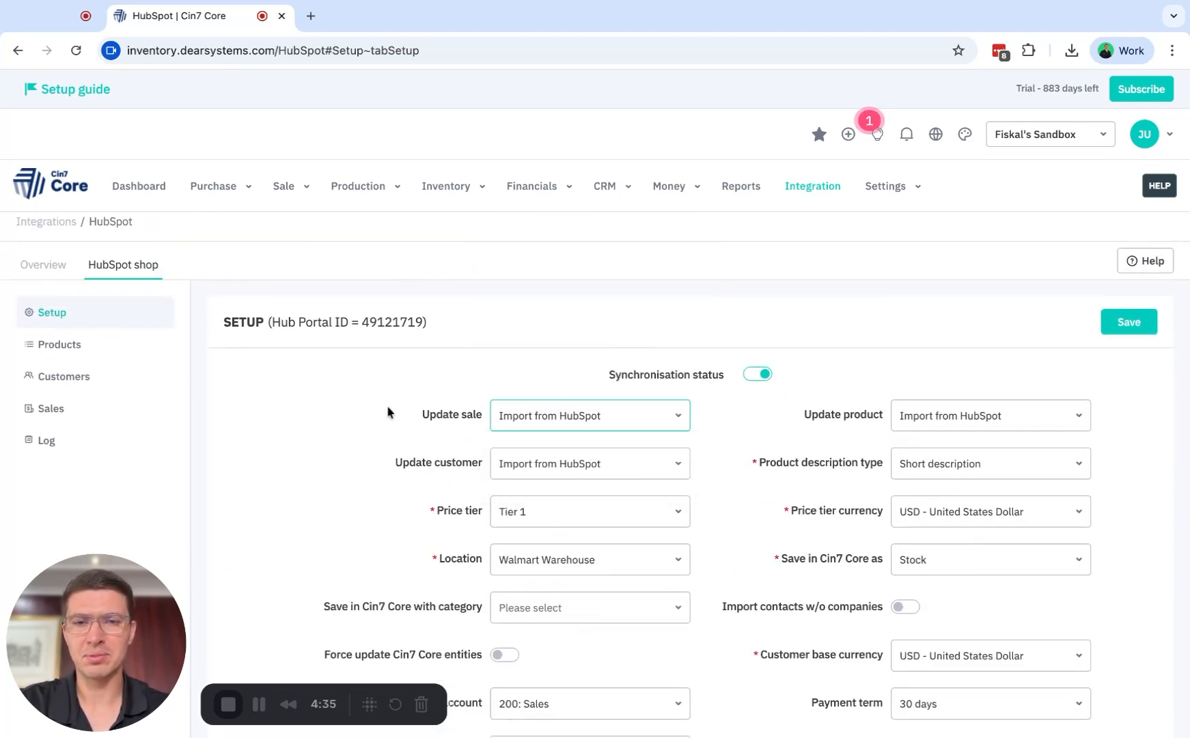
{"action": "scroll", "coordinate": [436, 403], "scroll_direction": "down", "scroll_amount": 2}
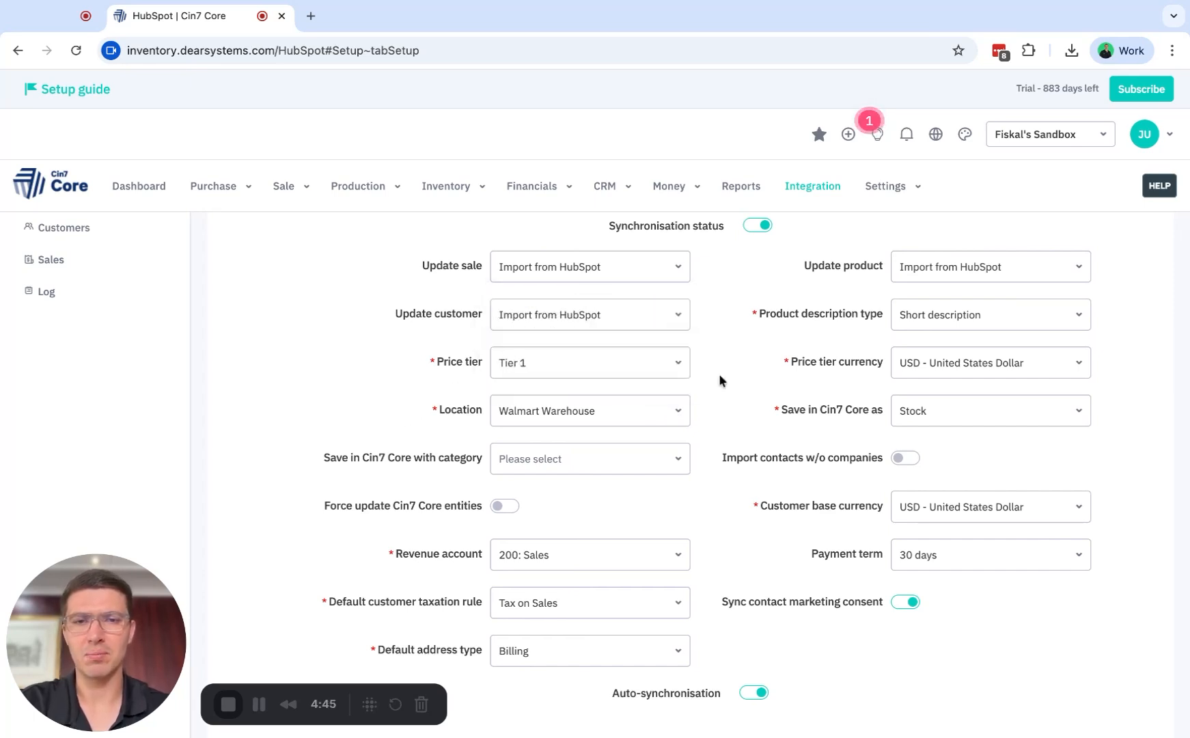
{"action": "left_click", "coordinate": [664, 414]}
{"action": "left_click", "coordinate": [766, 382]}
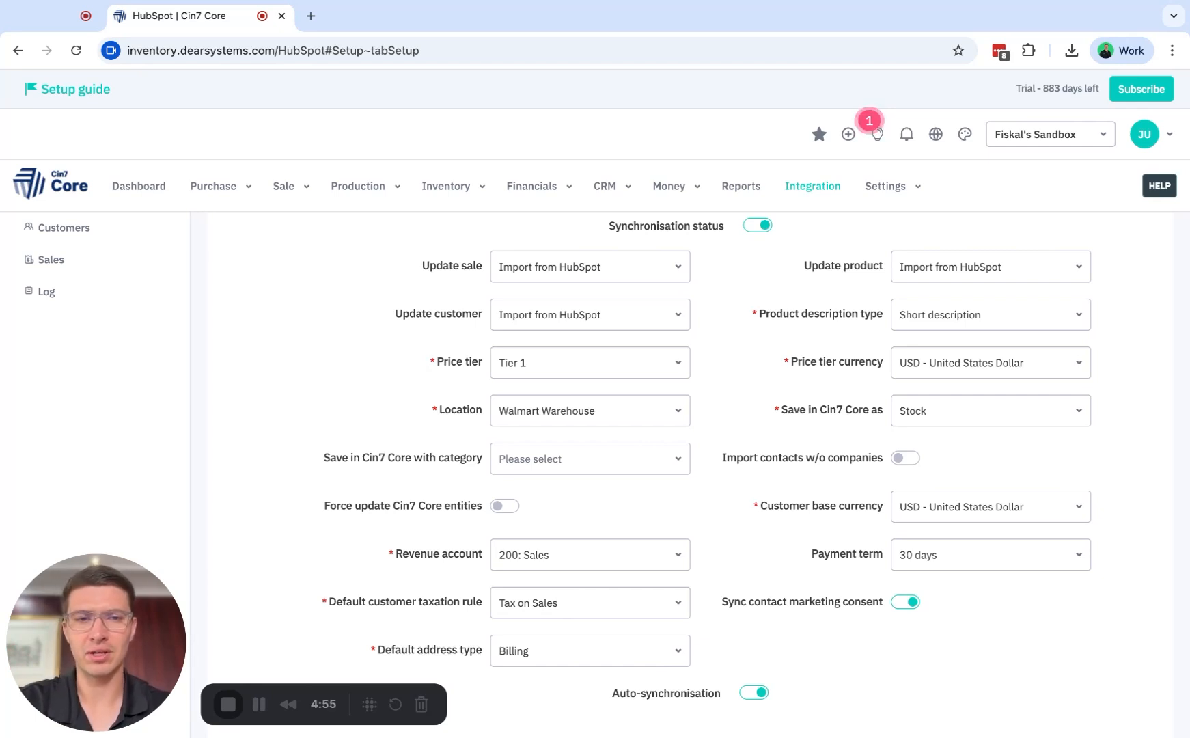
Check the item types offered for saving HubSpot products in Cin7 Core, leaving the setting at Stock
{"action": "mouse_move", "coordinate": [1039, 407]}
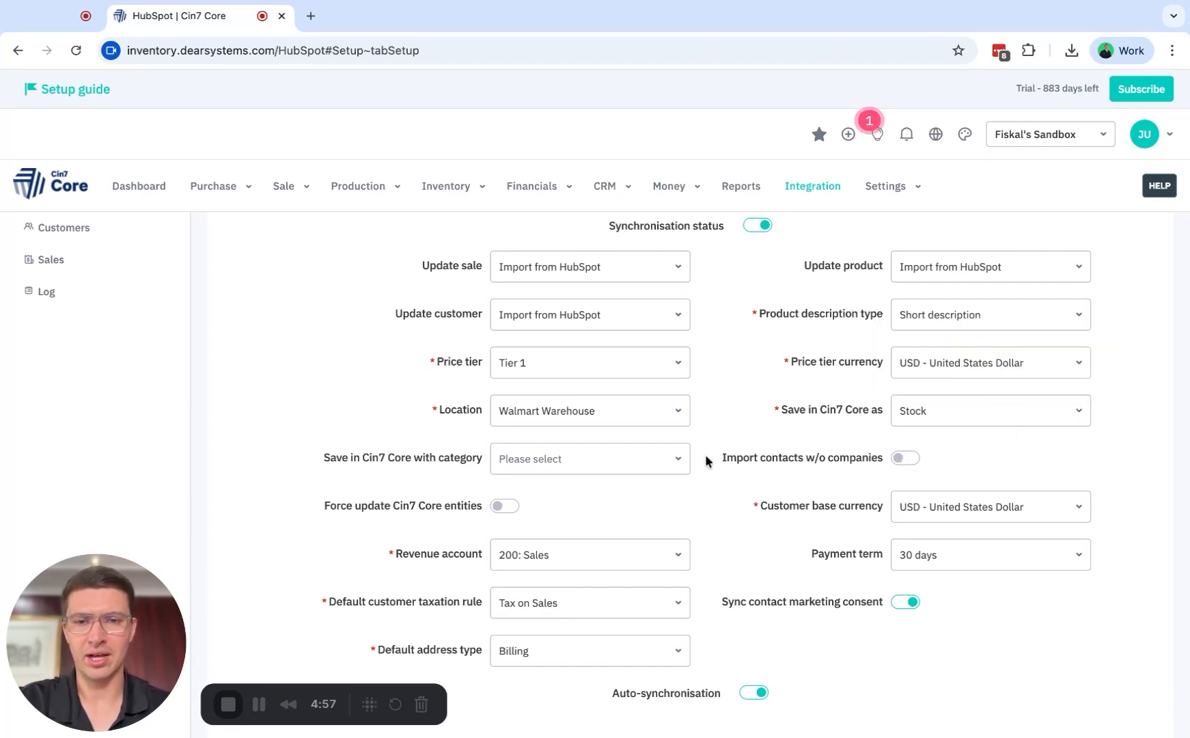
{"action": "mouse_move", "coordinate": [628, 466]}
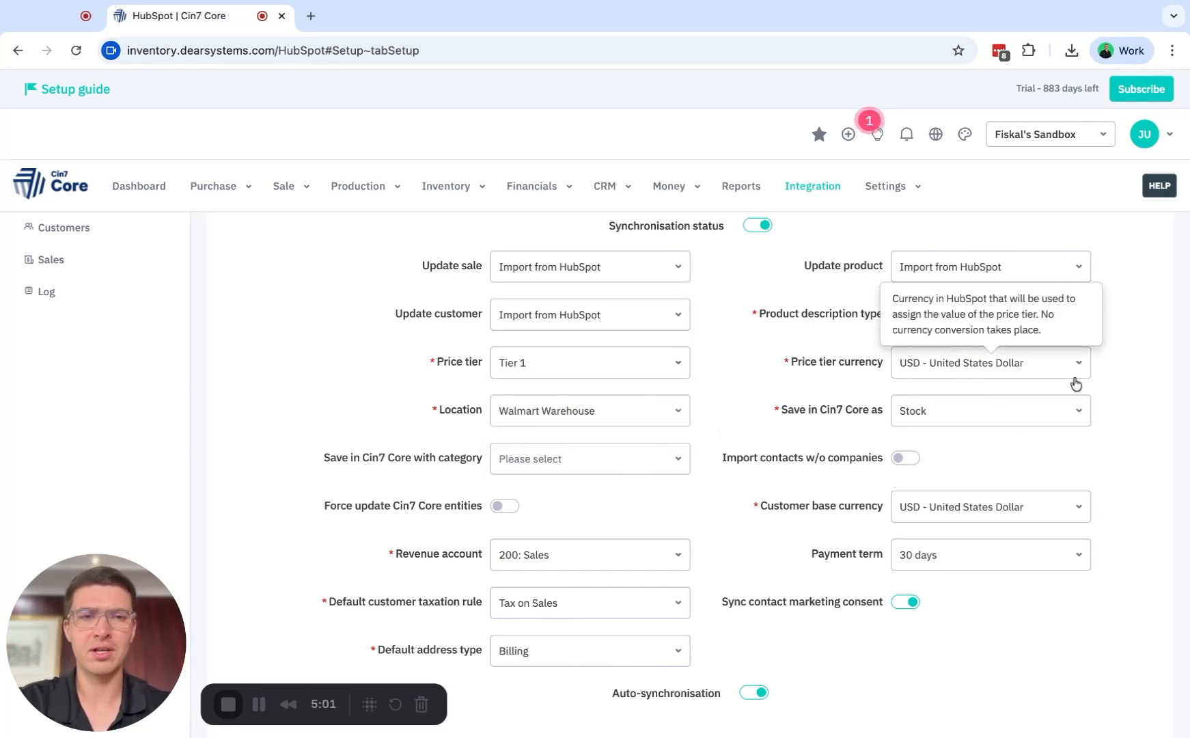
{"action": "left_click", "coordinate": [1084, 413]}
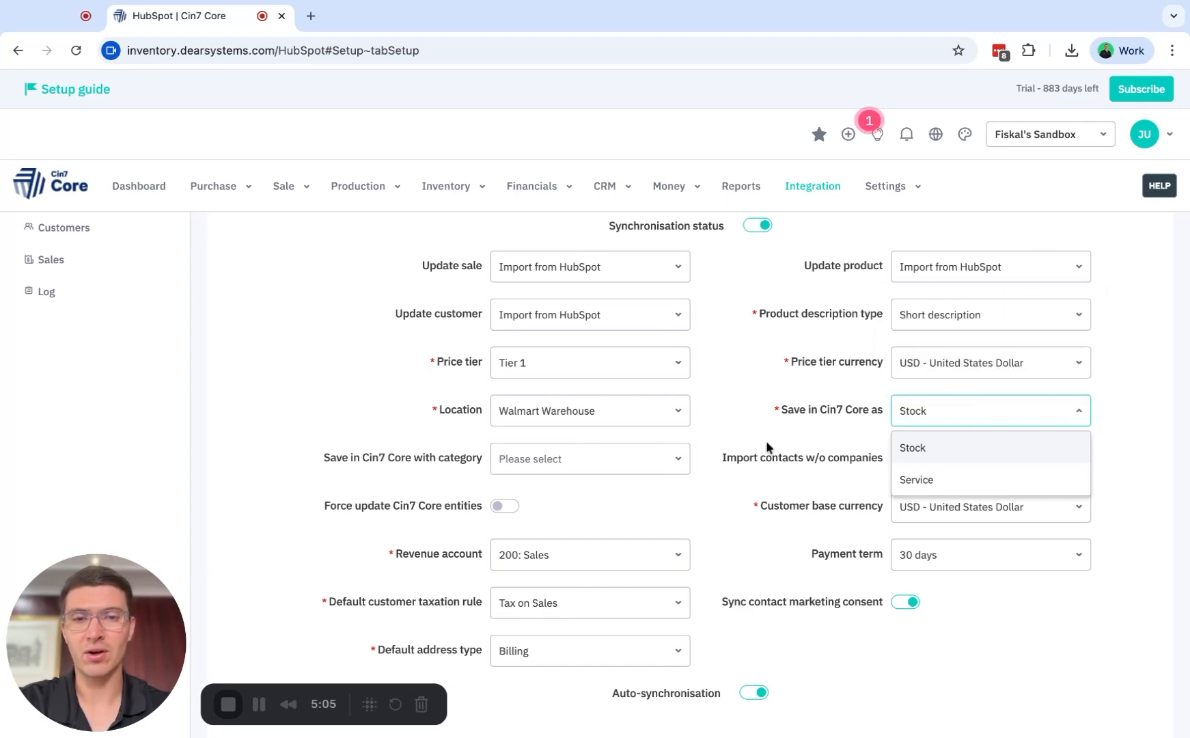
{"action": "left_click", "coordinate": [688, 460]}
{"action": "scroll", "coordinate": [690, 461], "scroll_direction": "up", "scroll_amount": 1}
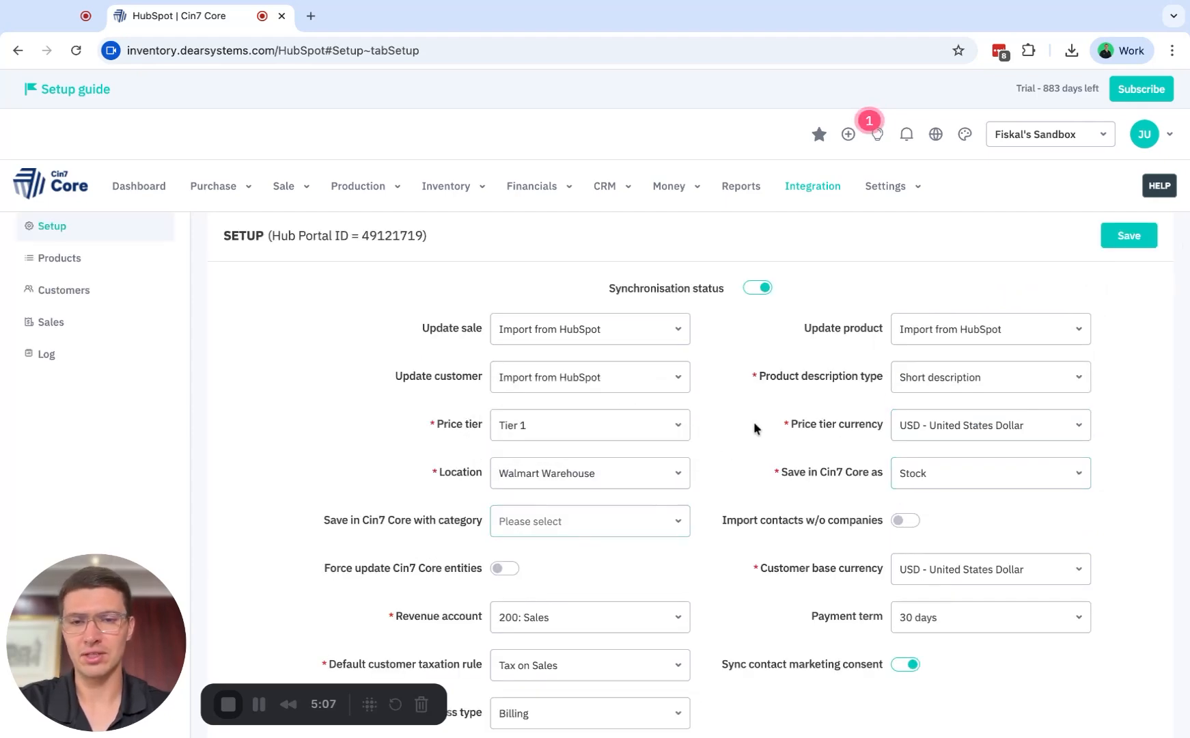
Review the remaining import settings, including contacts without companies, force update, revenue account, payment term, marketing consent and auto-sync
{"action": "scroll", "coordinate": [754, 424], "scroll_direction": "down", "scroll_amount": 1}
{"action": "scroll", "coordinate": [754, 427], "scroll_direction": "down", "scroll_amount": 1}
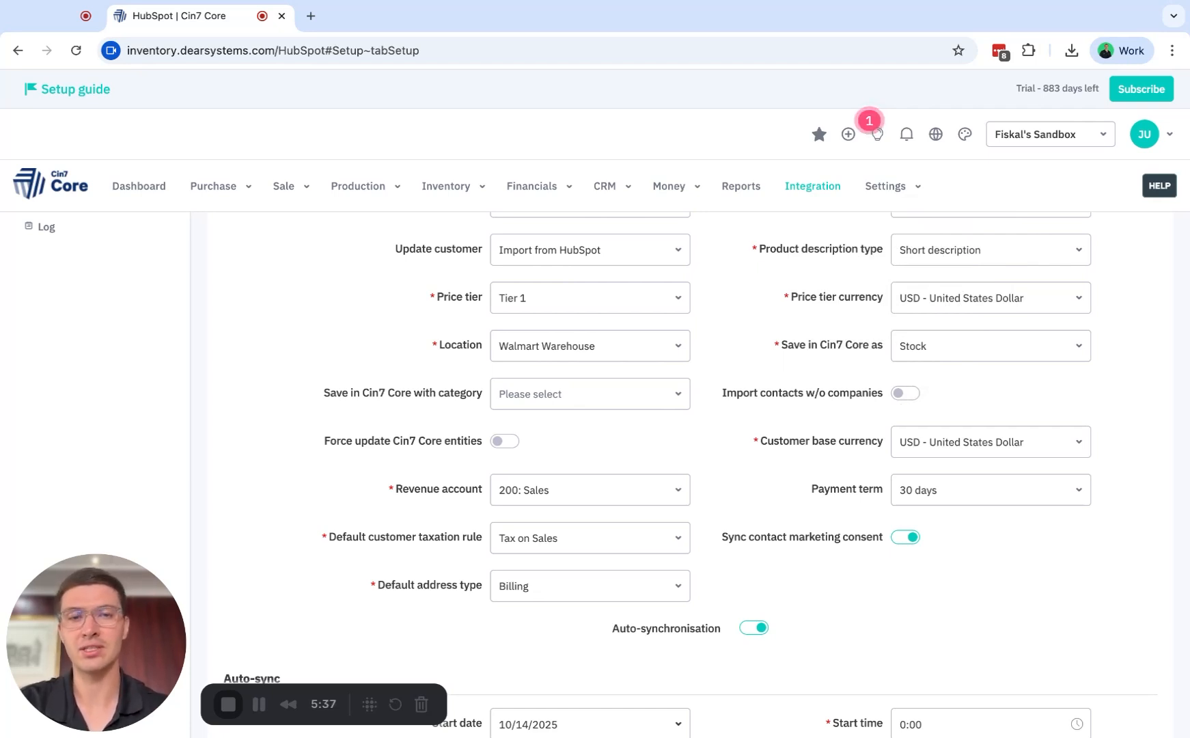
{"action": "mouse_move", "coordinate": [896, 398]}
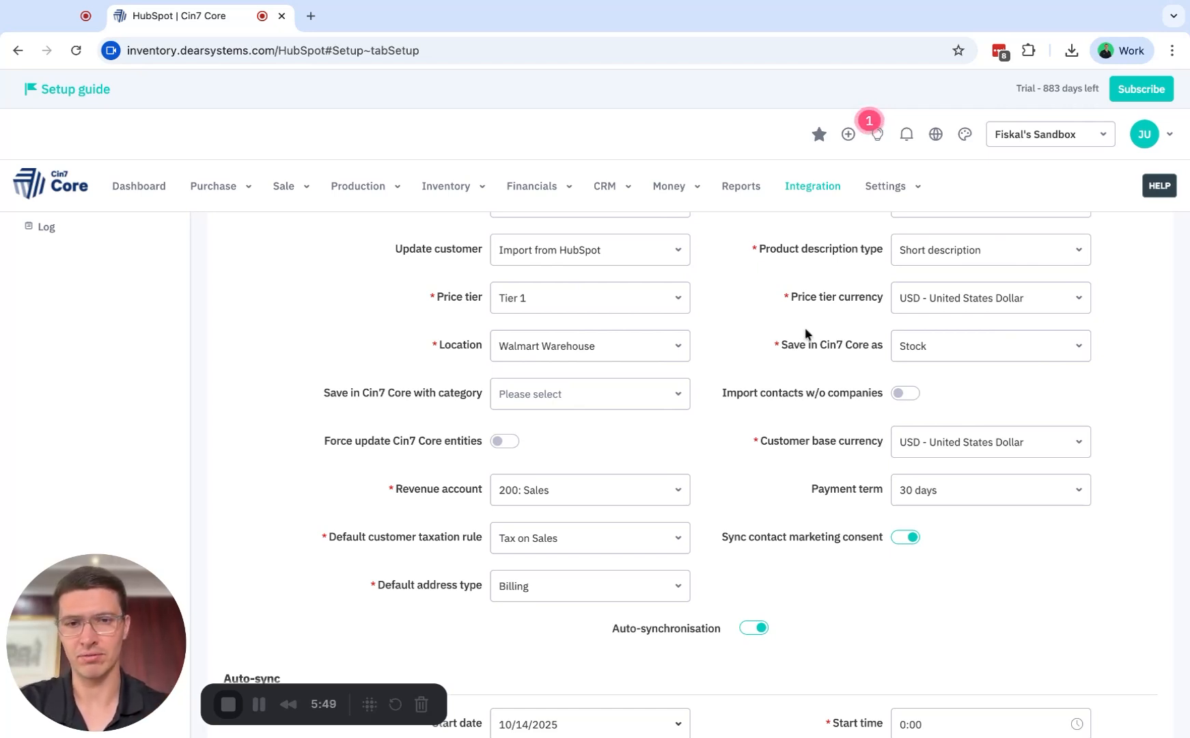
{"action": "scroll", "coordinate": [804, 352], "scroll_direction": "down", "scroll_amount": 1}
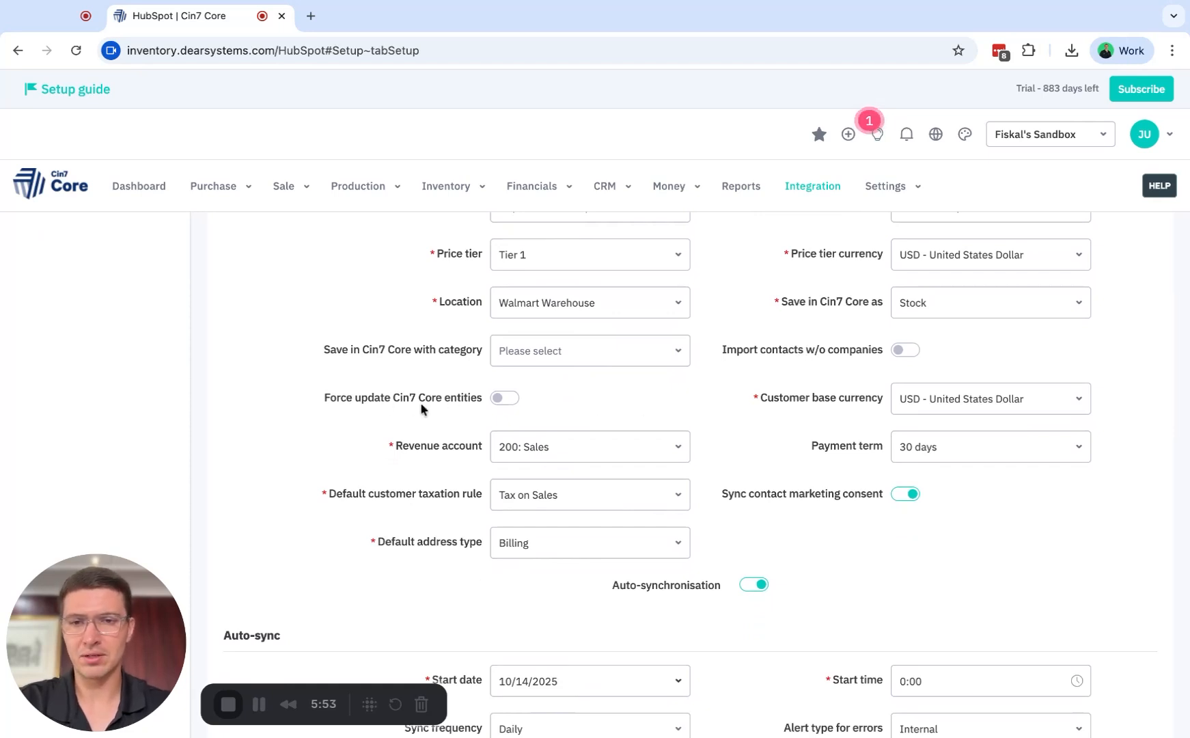
{"action": "scroll", "coordinate": [443, 408], "scroll_direction": "down", "scroll_amount": 1}
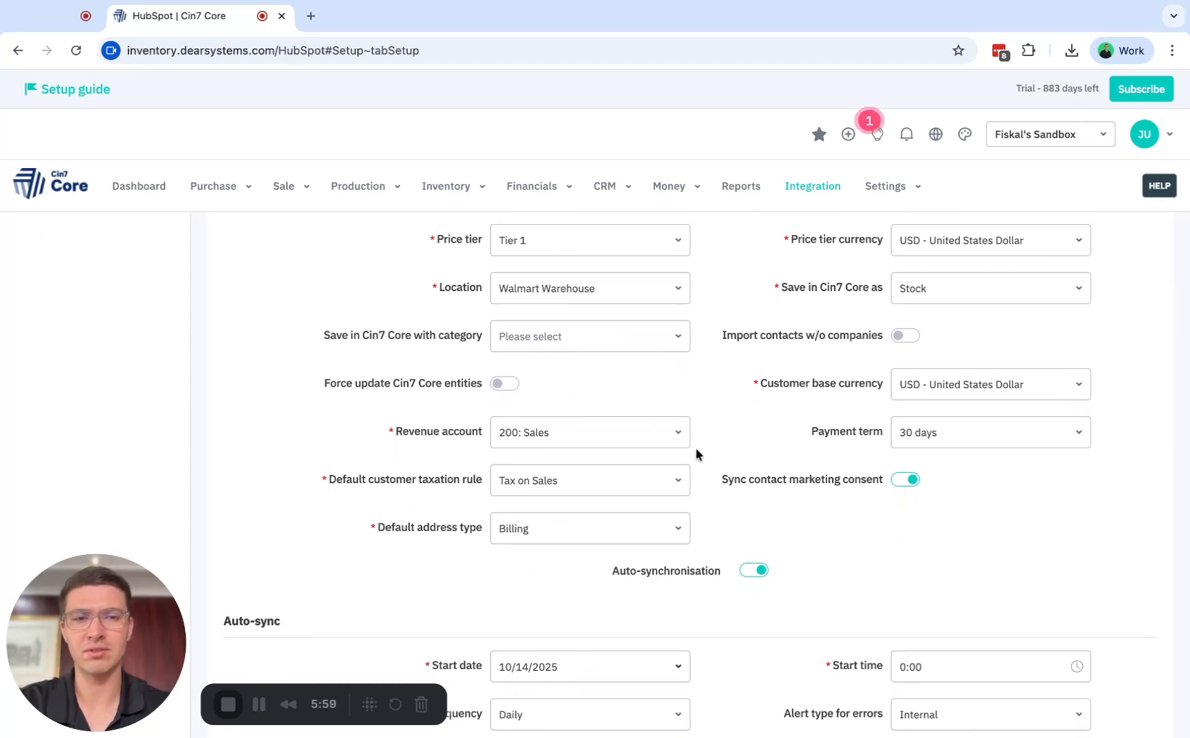
{"action": "mouse_move", "coordinate": [818, 441]}
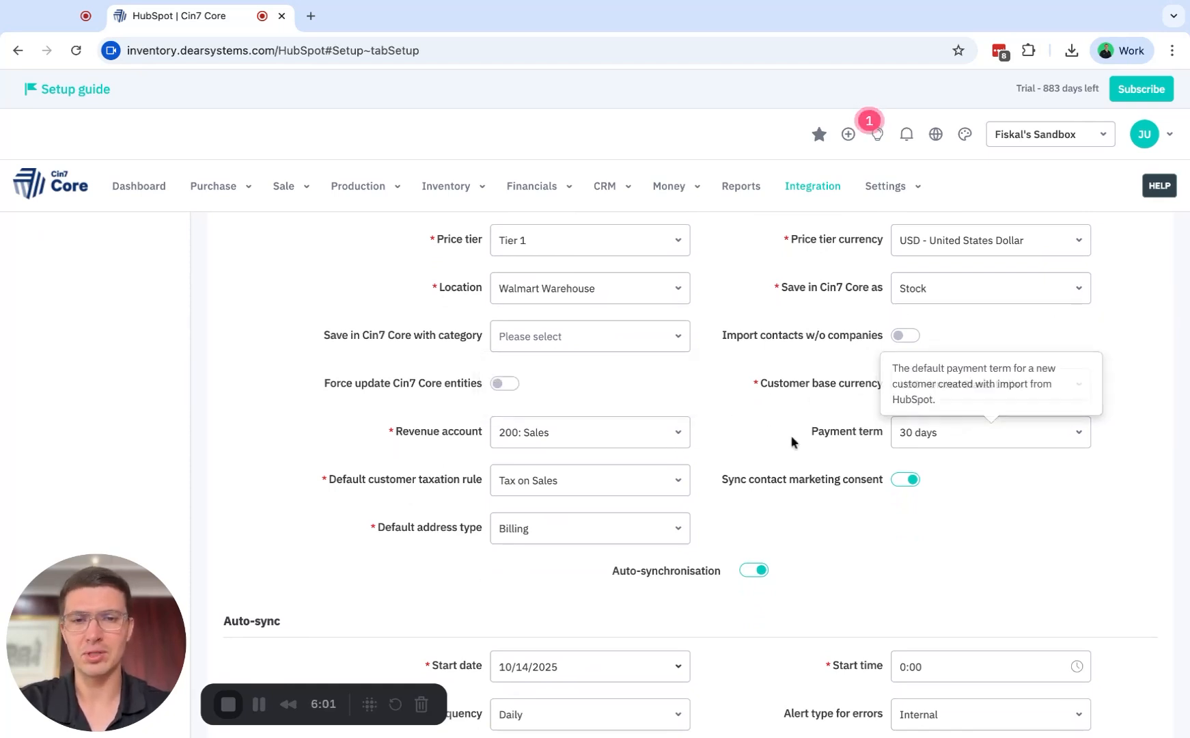
{"action": "scroll", "coordinate": [715, 453], "scroll_direction": "down", "scroll_amount": 1}
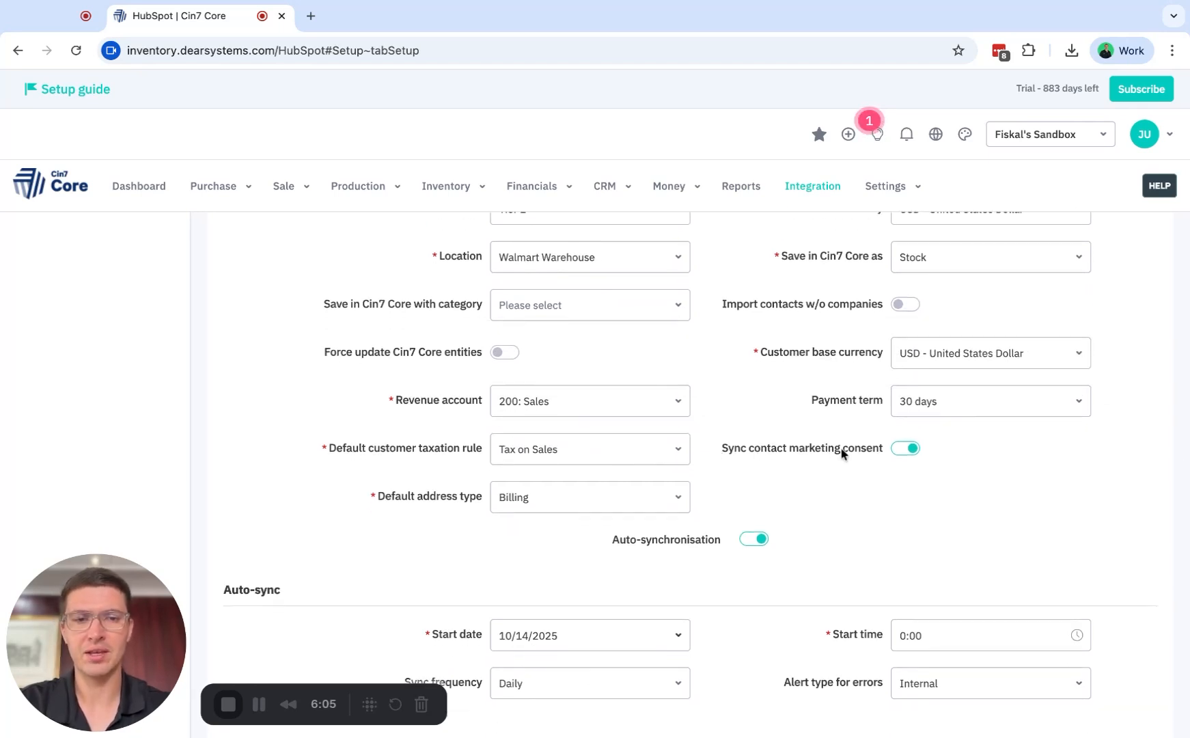
{"action": "scroll", "coordinate": [872, 468], "scroll_direction": "up", "scroll_amount": 1}
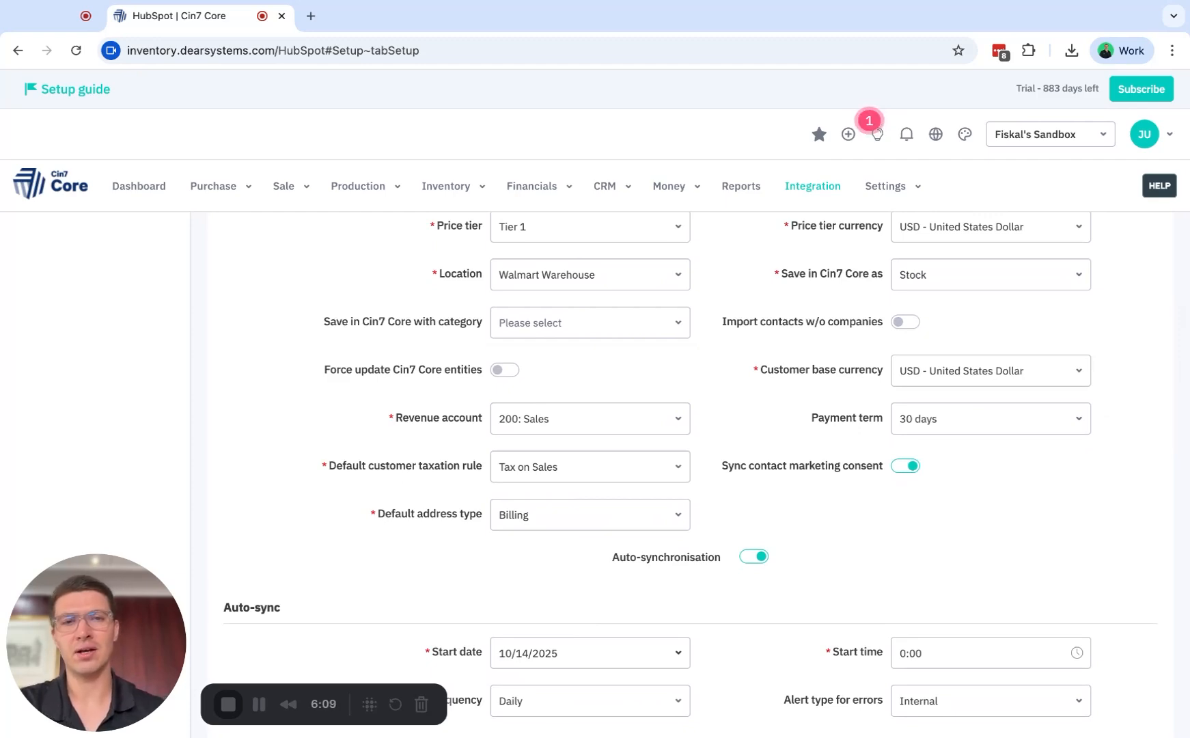
{"action": "scroll", "coordinate": [860, 489], "scroll_direction": "up", "scroll_amount": 3}
{"action": "scroll", "coordinate": [859, 489], "scroll_direction": "down", "scroll_amount": 1}
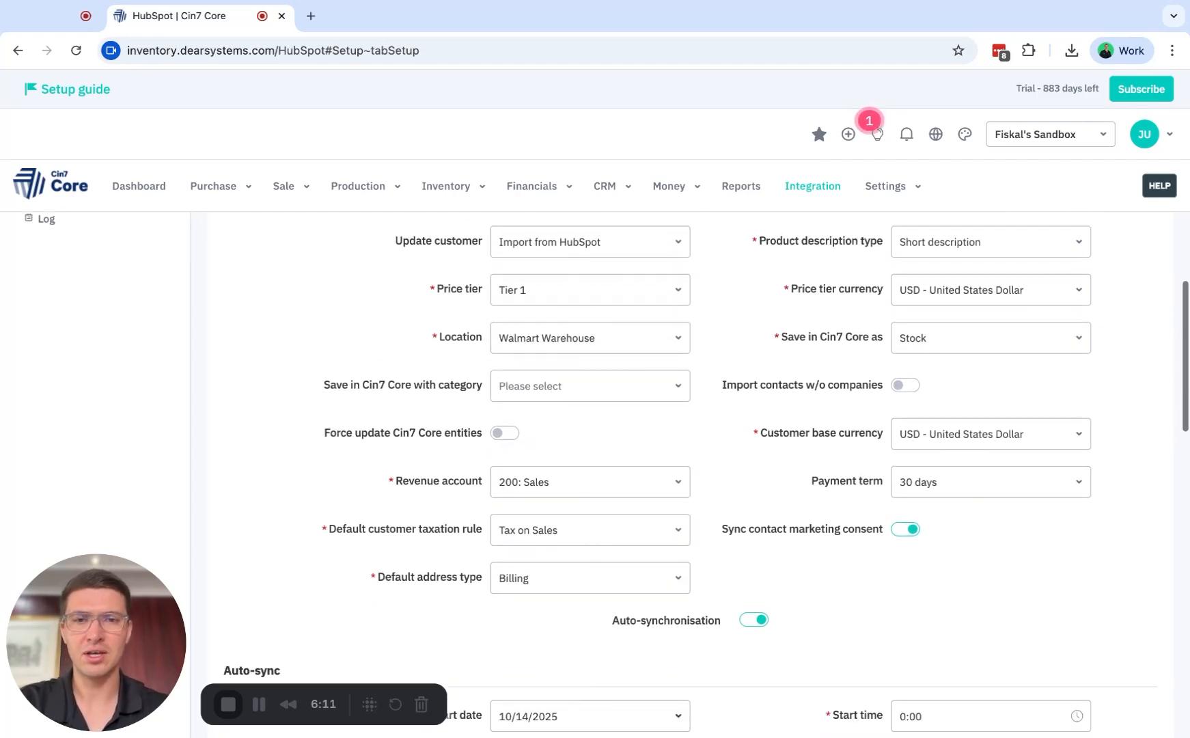
{"action": "scroll", "coordinate": [875, 507], "scroll_direction": "down", "scroll_amount": 1}
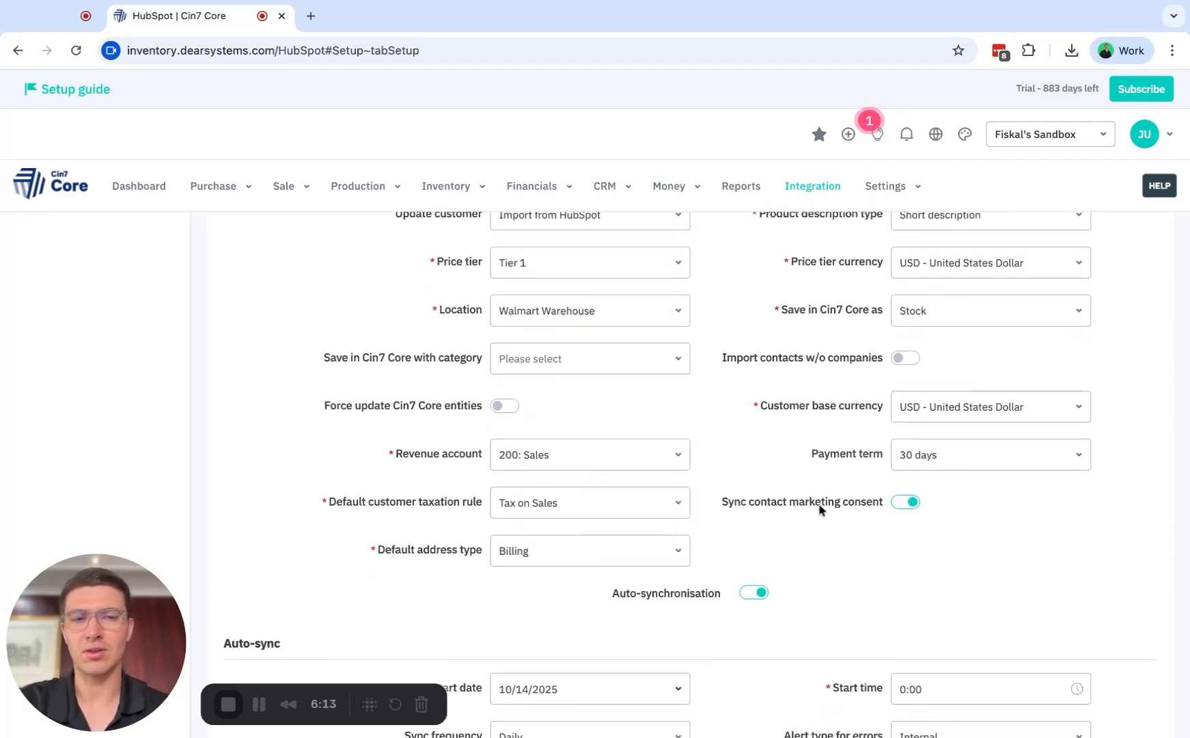
{"action": "scroll", "coordinate": [788, 506], "scroll_direction": "down", "scroll_amount": 2}
{"action": "scroll", "coordinate": [789, 506], "scroll_direction": "down", "scroll_amount": 4}
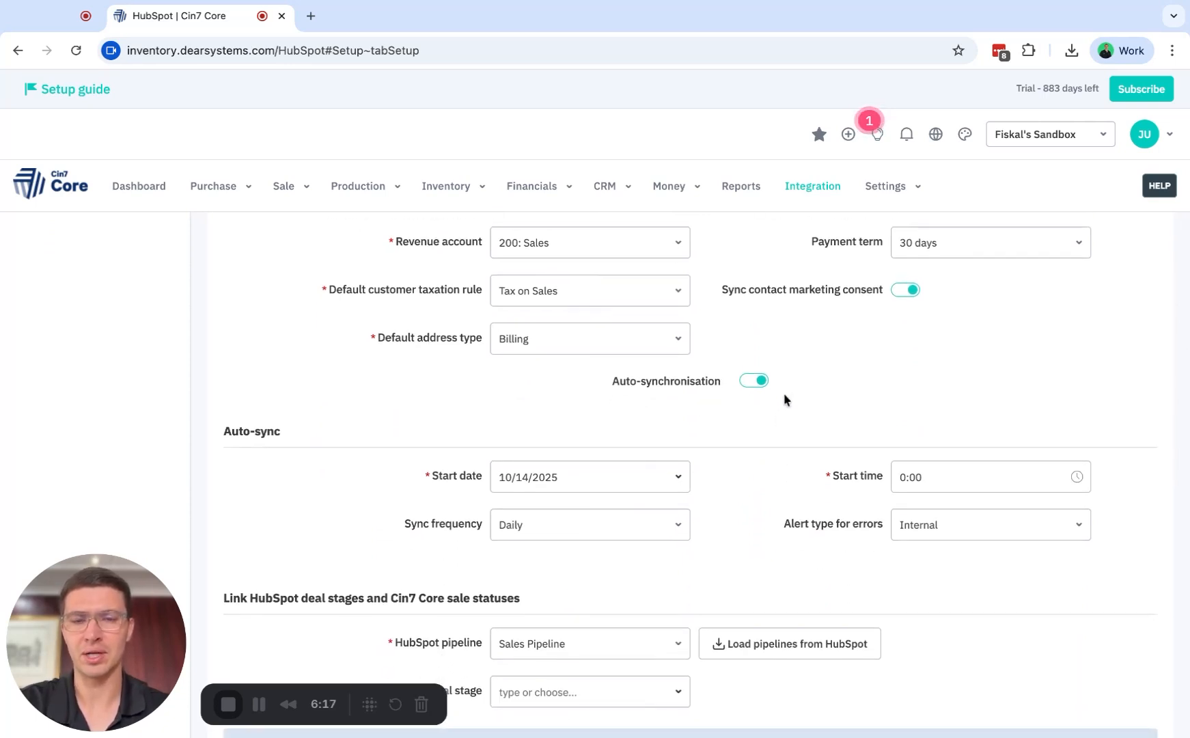
Examine the HubSpot pipeline and deal stage mapping, and check the Cin7 Core statuses available for Contract Sent
{"action": "scroll", "coordinate": [786, 399], "scroll_direction": "down", "scroll_amount": 4}
{"action": "scroll", "coordinate": [341, 442], "scroll_direction": "down", "scroll_amount": 5}
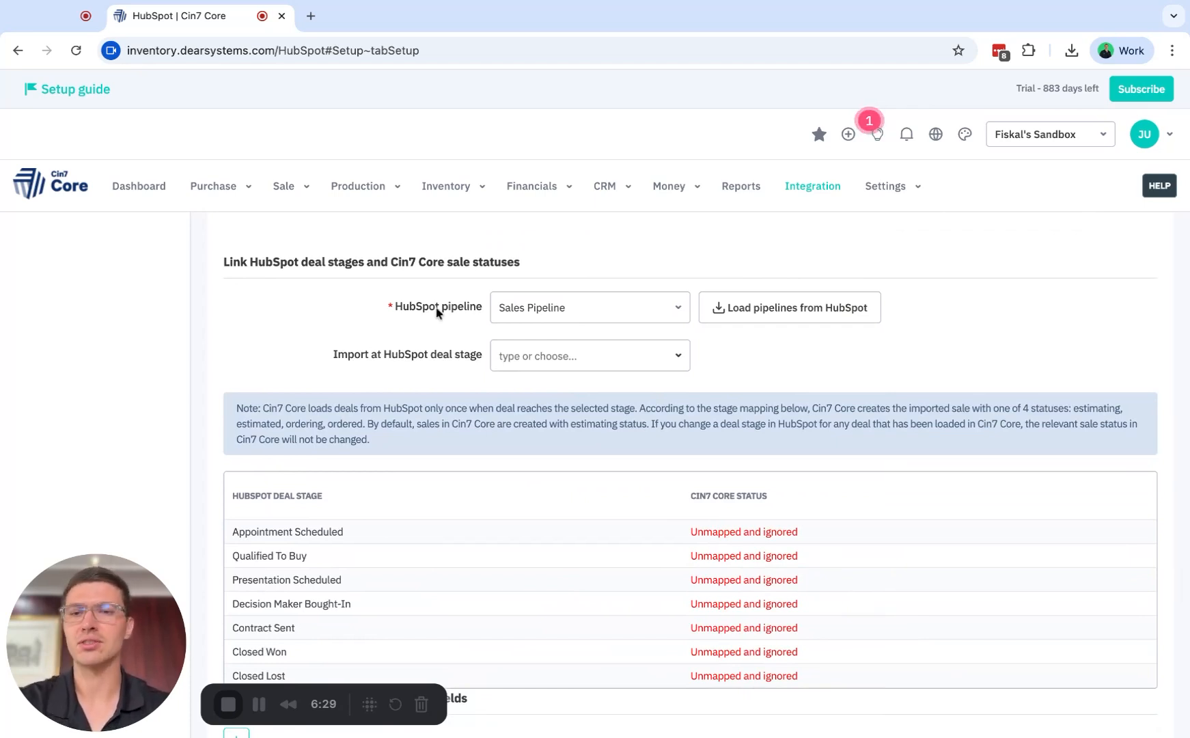
{"action": "scroll", "coordinate": [438, 312], "scroll_direction": "down", "scroll_amount": 1}
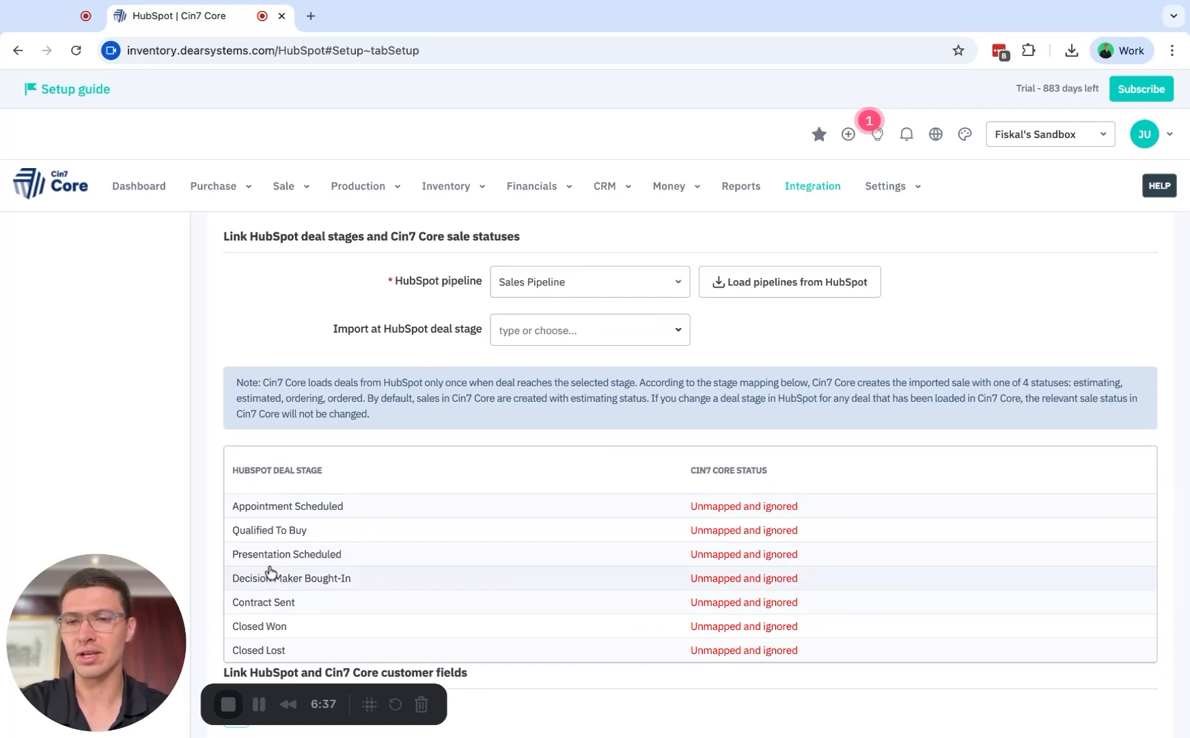
{"action": "scroll", "coordinate": [287, 574], "scroll_direction": "down", "scroll_amount": 1}
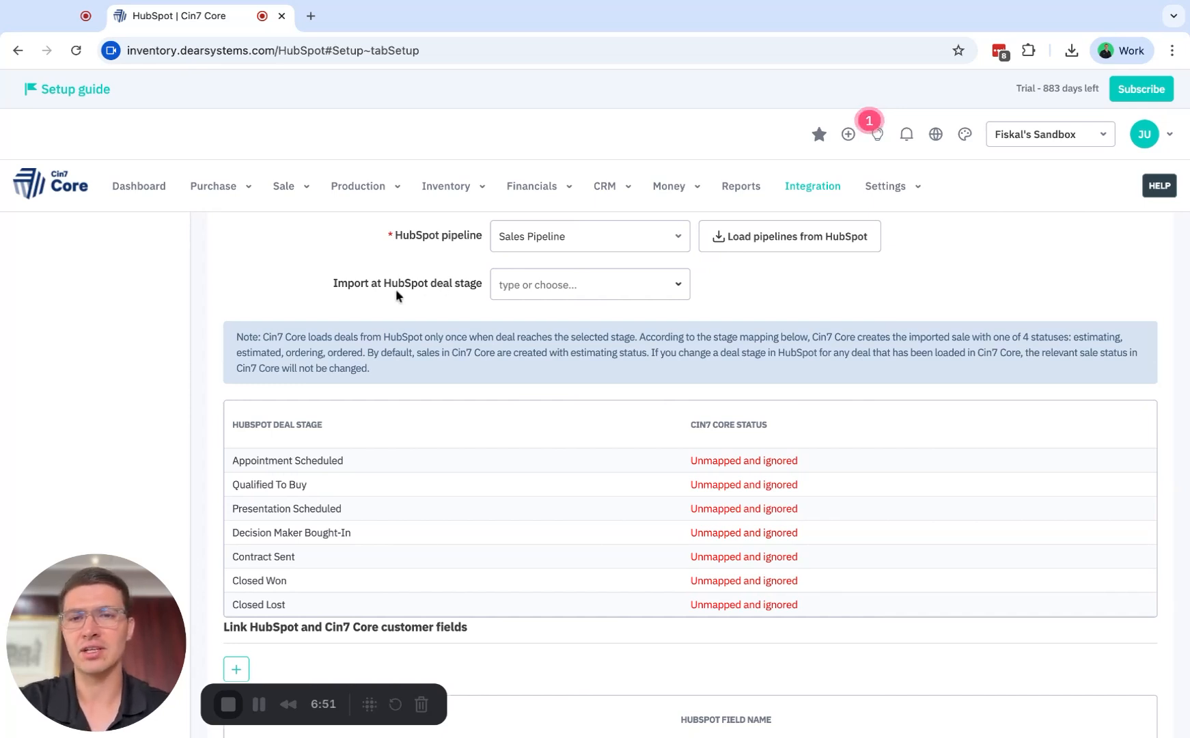
{"action": "left_click", "coordinate": [731, 558]}
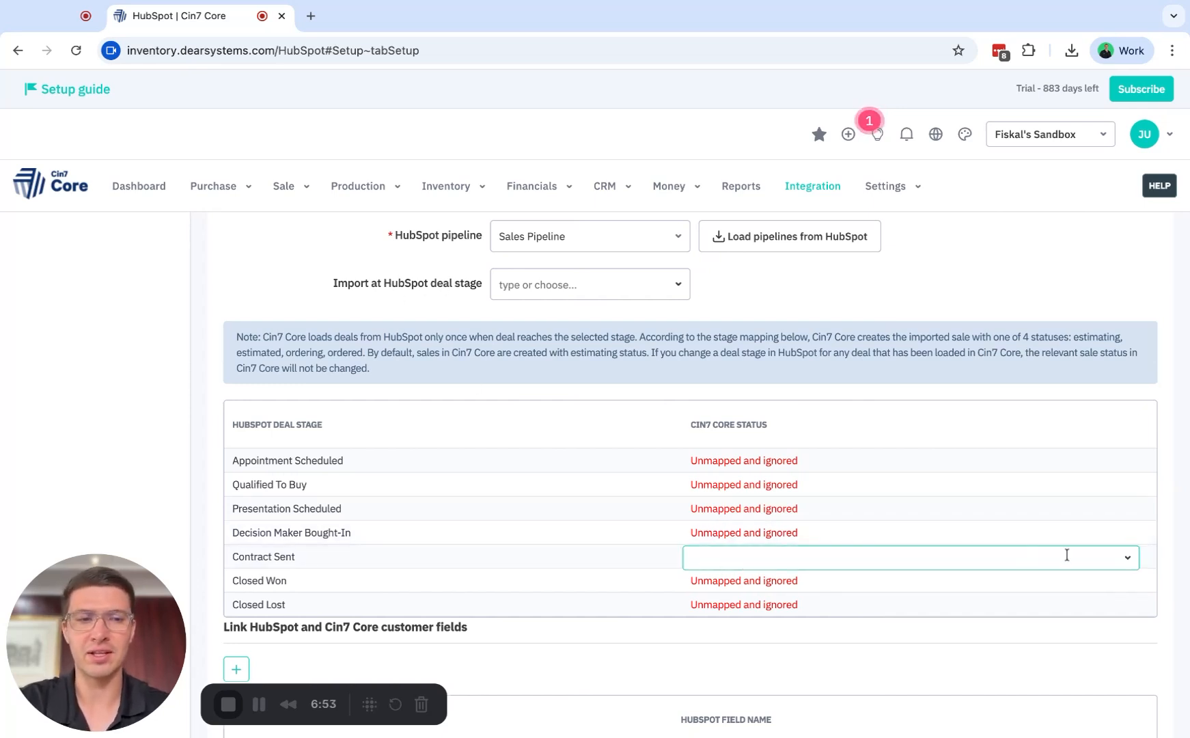
{"action": "left_click", "coordinate": [1128, 558]}
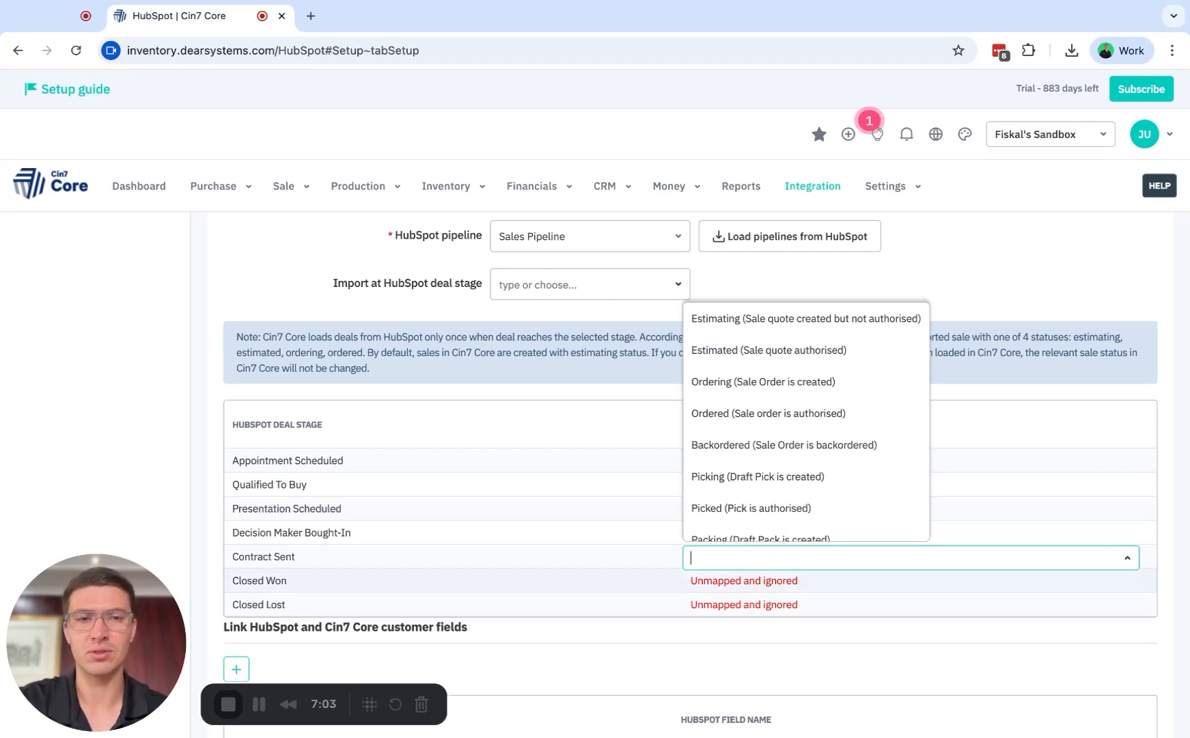
{"action": "left_click", "coordinate": [1000, 262]}
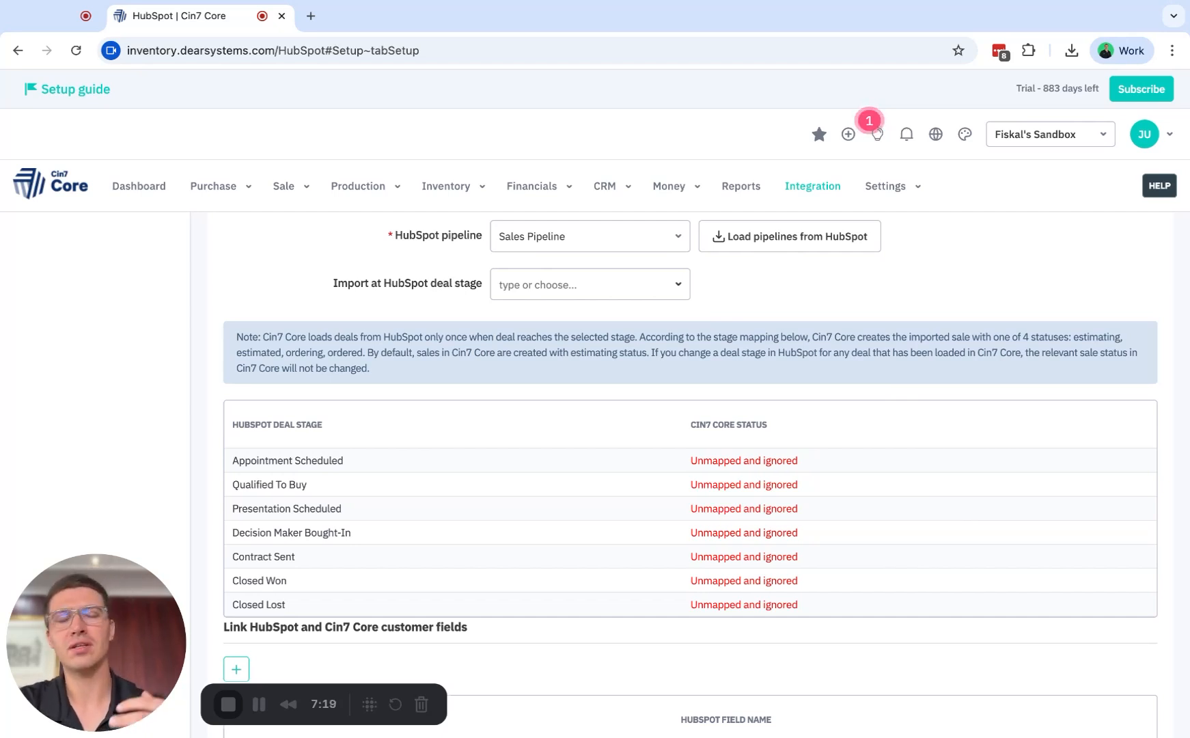
Check the full list of Cin7 Core statuses available for the Closed Won deal stage, leaving it unmapped
{"action": "left_click", "coordinate": [752, 581]}
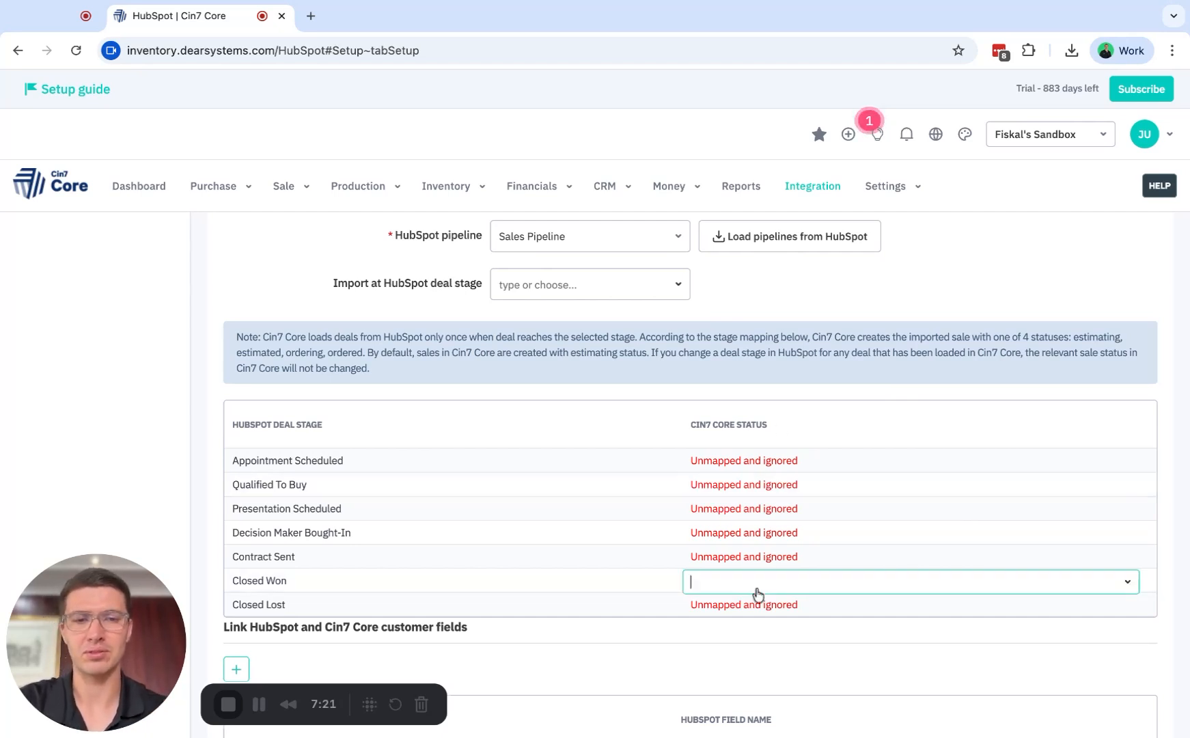
{"action": "left_click", "coordinate": [1127, 581]}
{"action": "scroll", "coordinate": [841, 428], "scroll_direction": "down", "scroll_amount": 2}
{"action": "scroll", "coordinate": [844, 429], "scroll_direction": "down", "scroll_amount": 5}
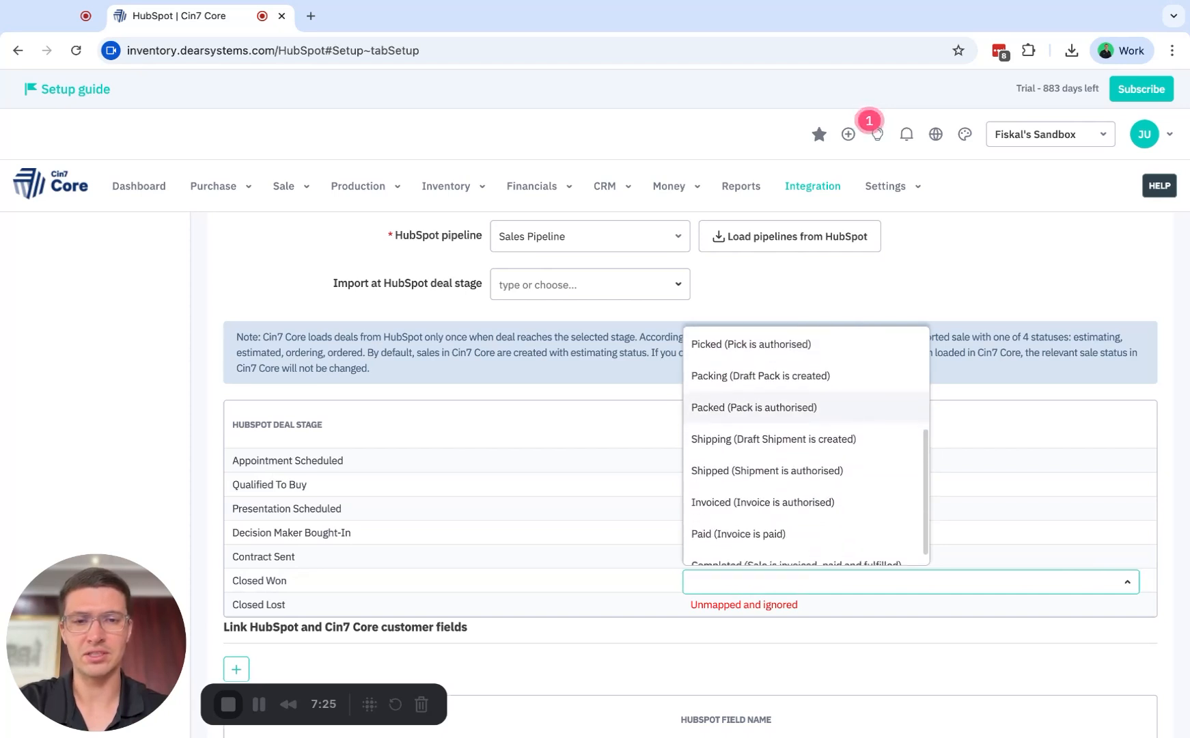
{"action": "left_click", "coordinate": [1002, 218]}
Check which HubSpot fields can be linked to the Attribute Set customer field, keeping Close Date
{"action": "scroll", "coordinate": [906, 330], "scroll_direction": "down", "scroll_amount": 5}
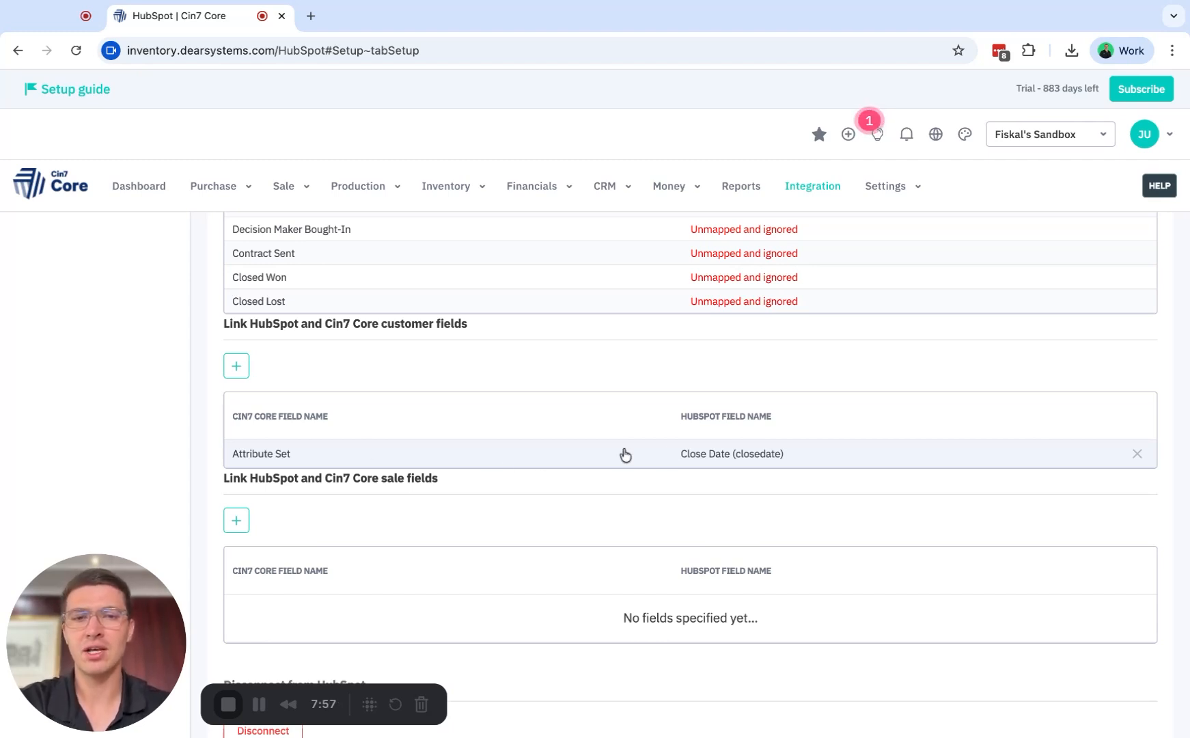
{"action": "left_click", "coordinate": [711, 454]}
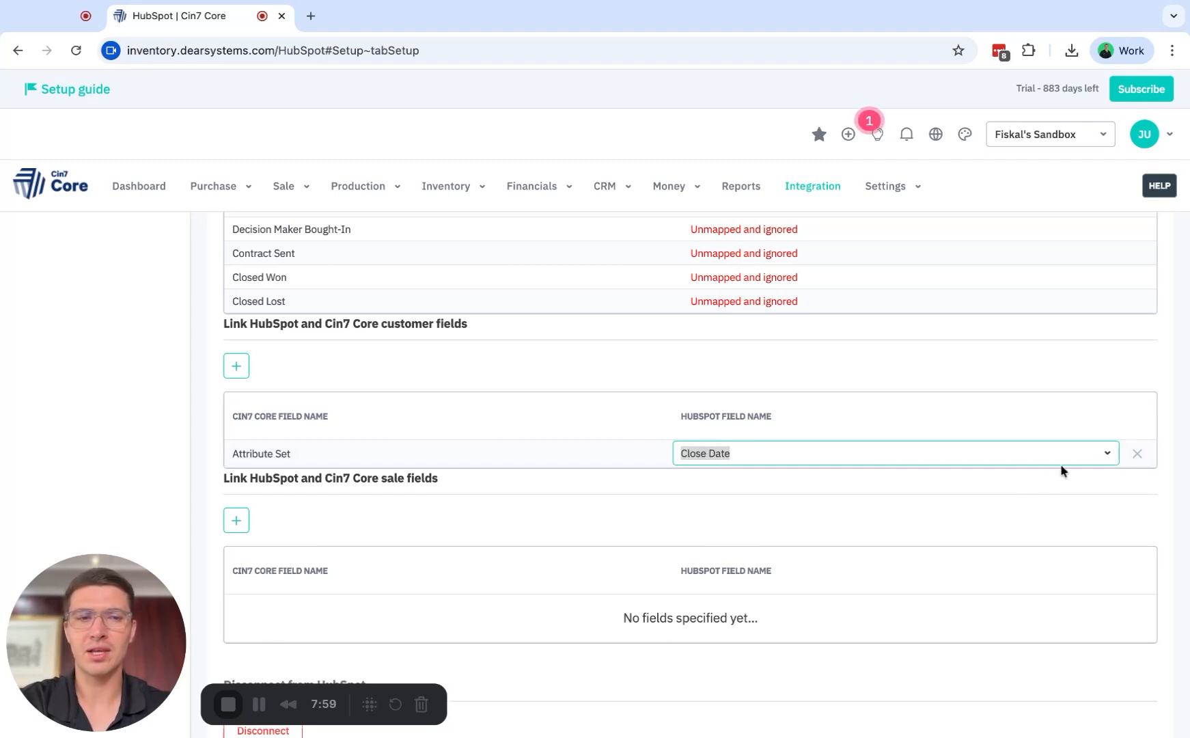
{"action": "left_click", "coordinate": [1108, 454]}
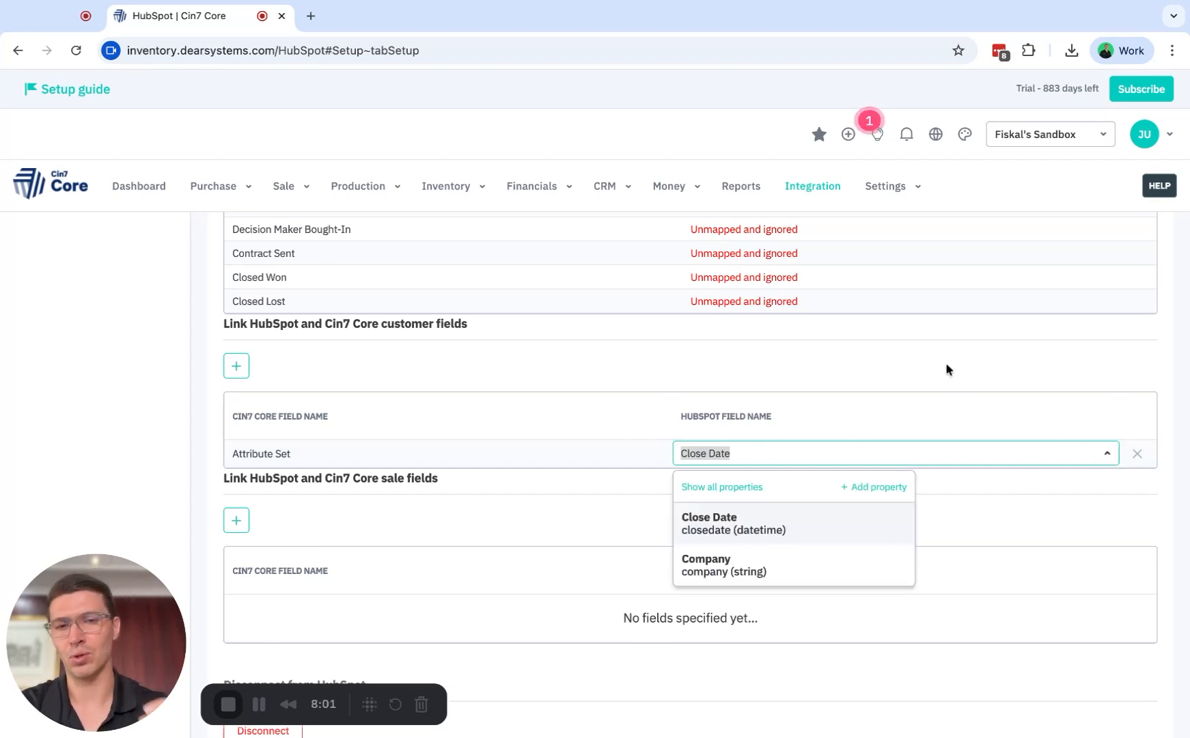
{"action": "left_click", "coordinate": [637, 500]}
Add a row for linking sale fields and check the available Cin7 Core sale fields without selecting one
{"action": "scroll", "coordinate": [637, 494], "scroll_direction": "down", "scroll_amount": 1}
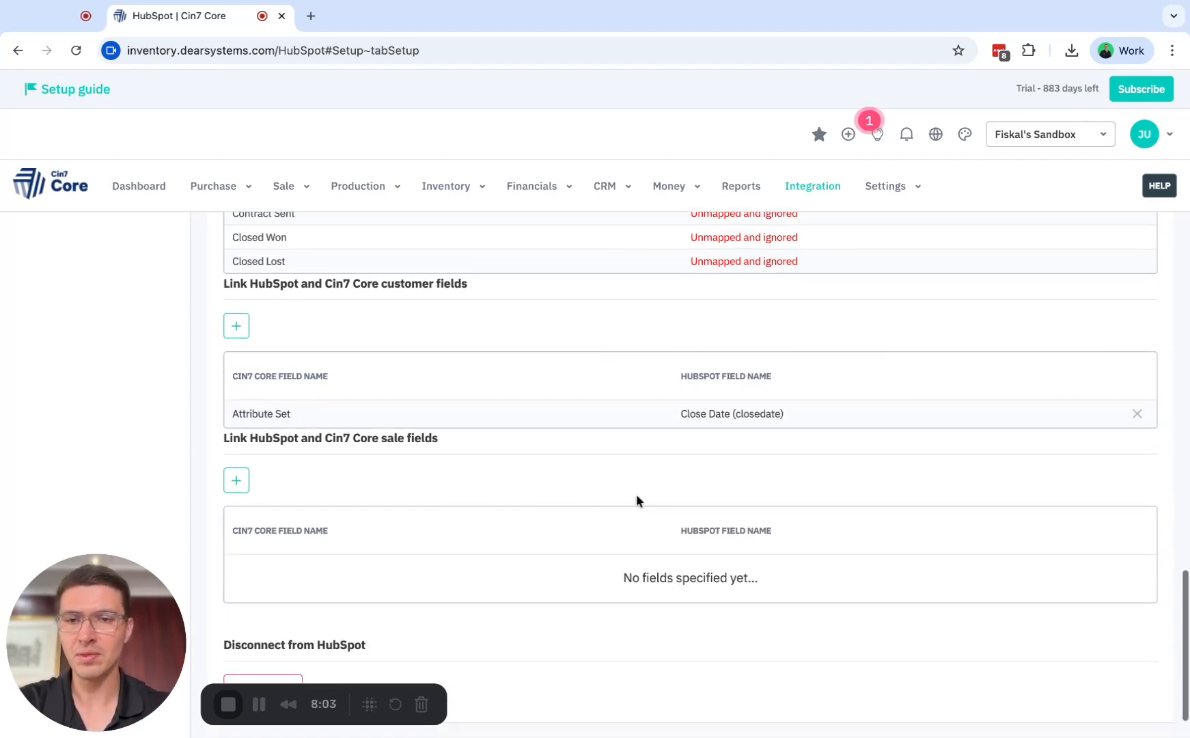
{"action": "scroll", "coordinate": [259, 476], "scroll_direction": "down", "scroll_amount": 1}
{"action": "left_click", "coordinate": [236, 449]}
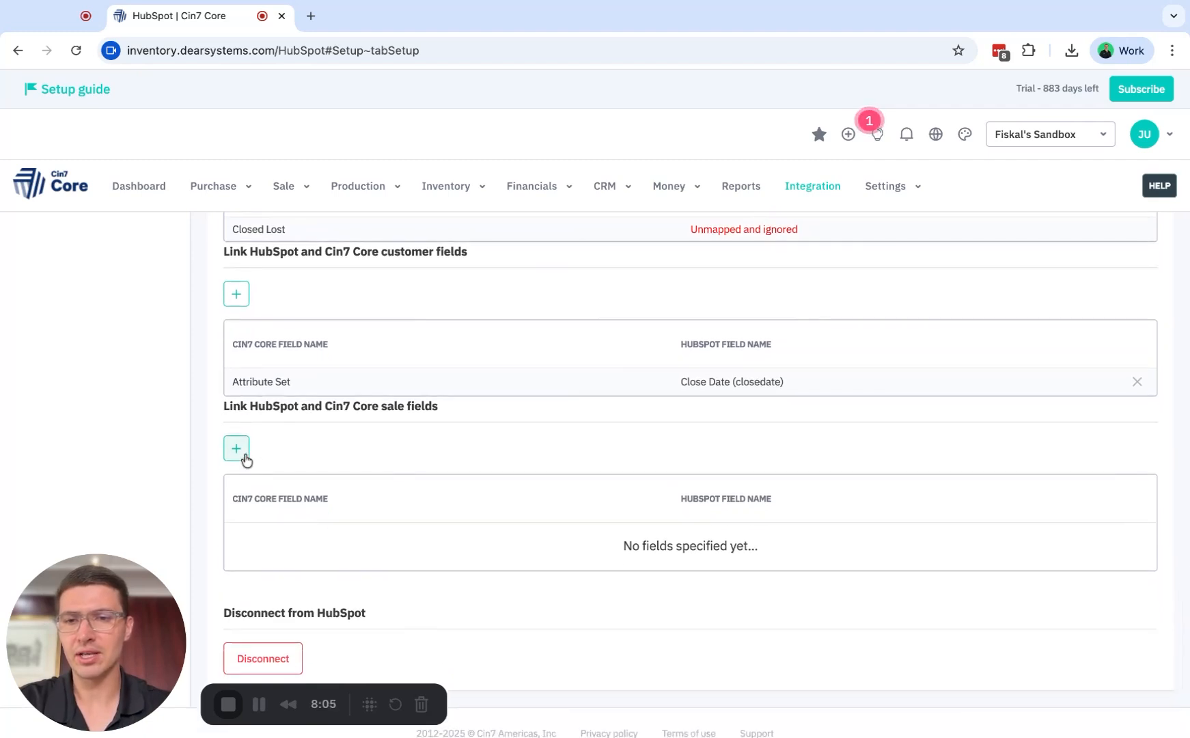
{"action": "left_click", "coordinate": [661, 540]}
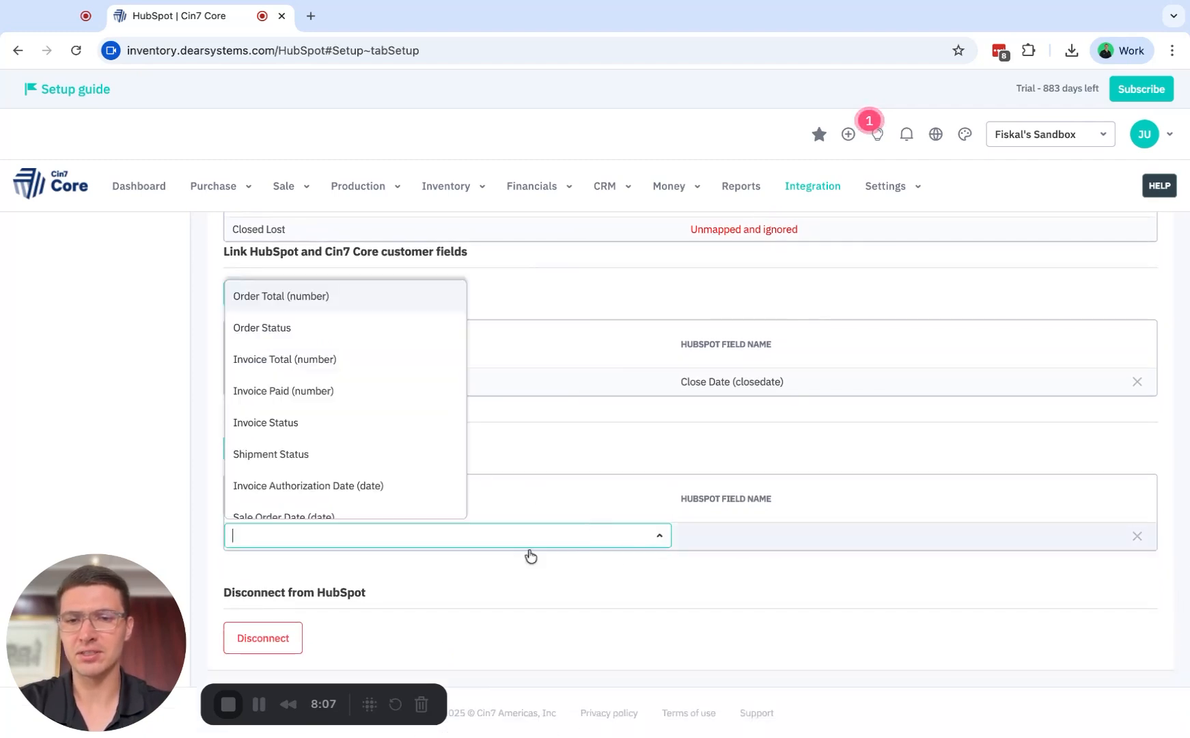
{"action": "scroll", "coordinate": [367, 383], "scroll_direction": "down", "scroll_amount": 2}
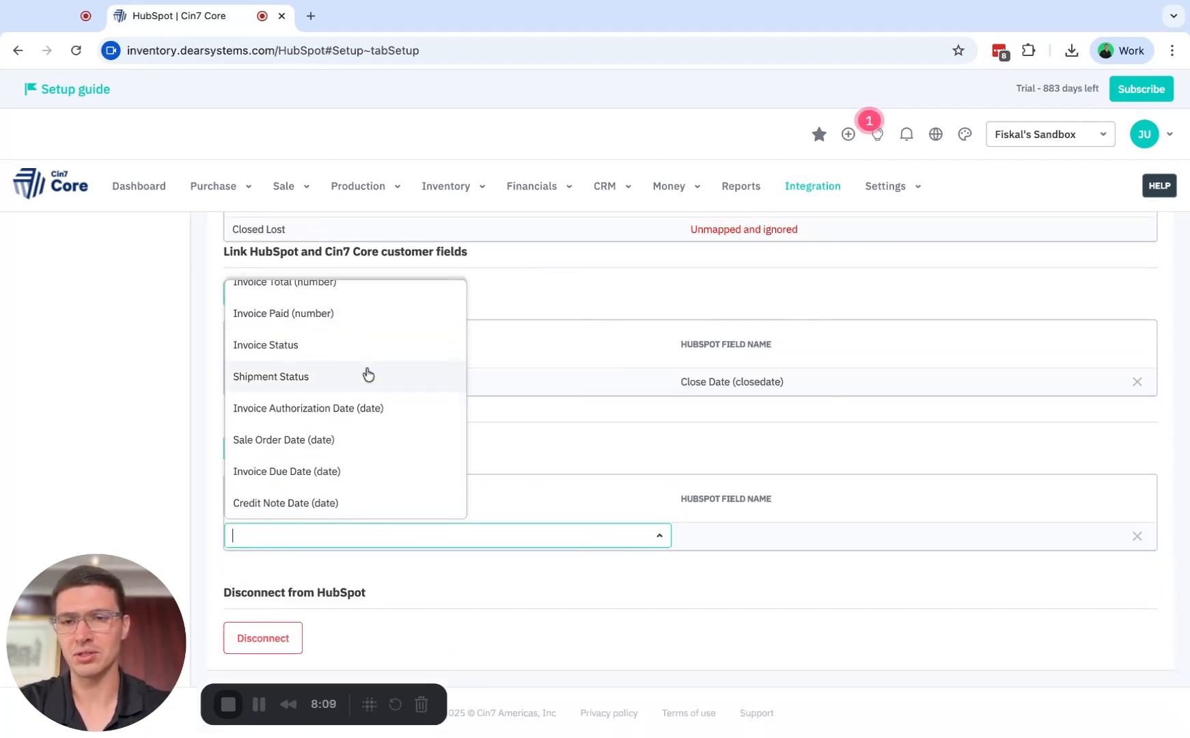
{"action": "scroll", "coordinate": [382, 323], "scroll_direction": "up", "scroll_amount": 2}
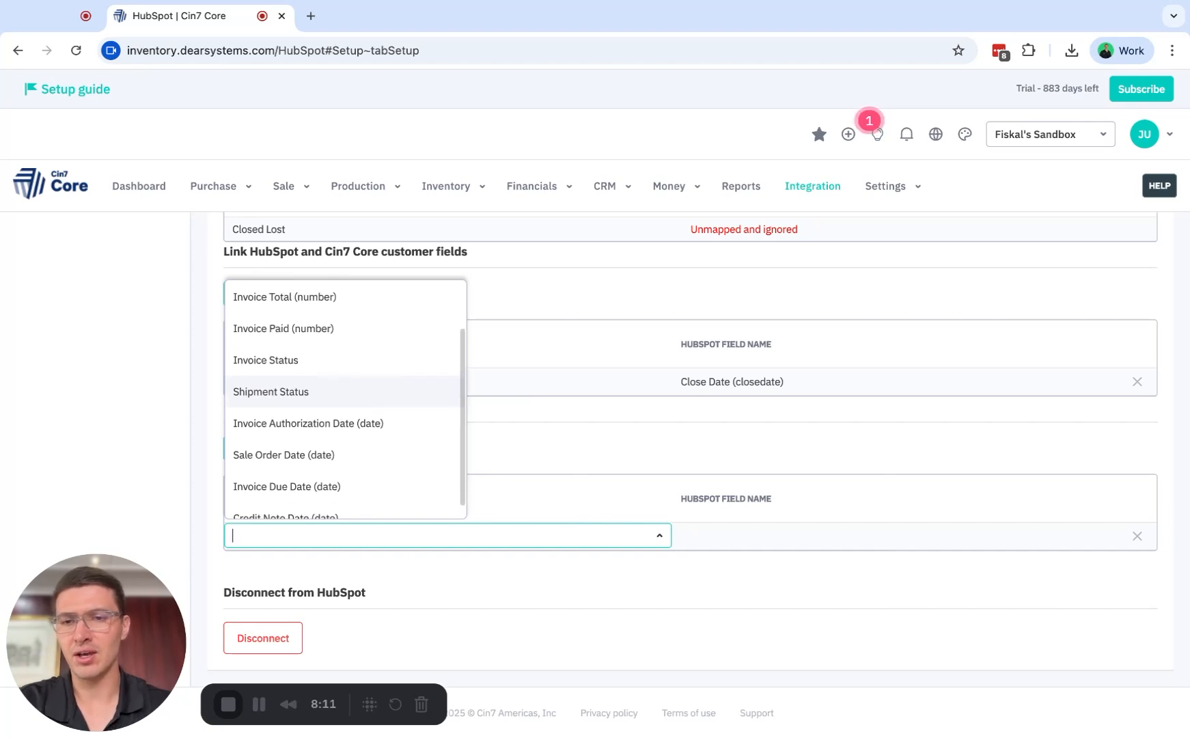
{"action": "scroll", "coordinate": [381, 324], "scroll_direction": "down", "scroll_amount": 2}
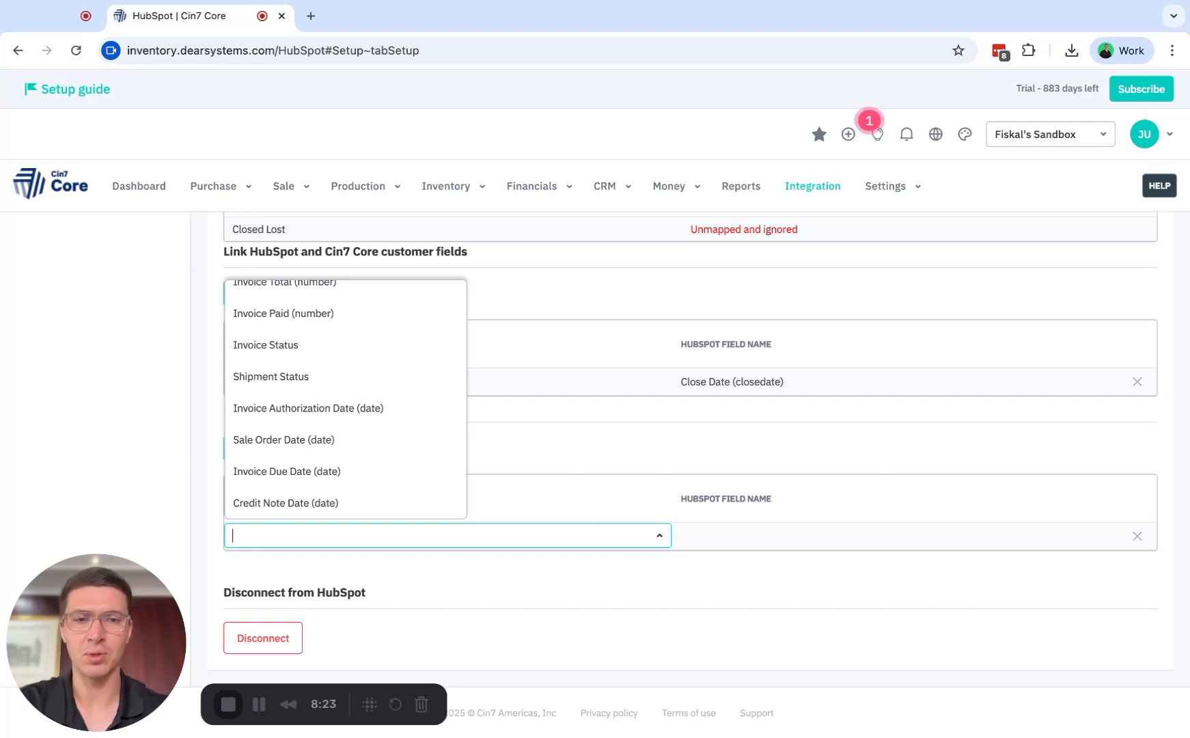
{"action": "left_click", "coordinate": [695, 437]}
Choose Close Date as the HubSpot field in the new sale field link
{"action": "left_click", "coordinate": [869, 539]}
{"action": "left_click", "coordinate": [1105, 537]}
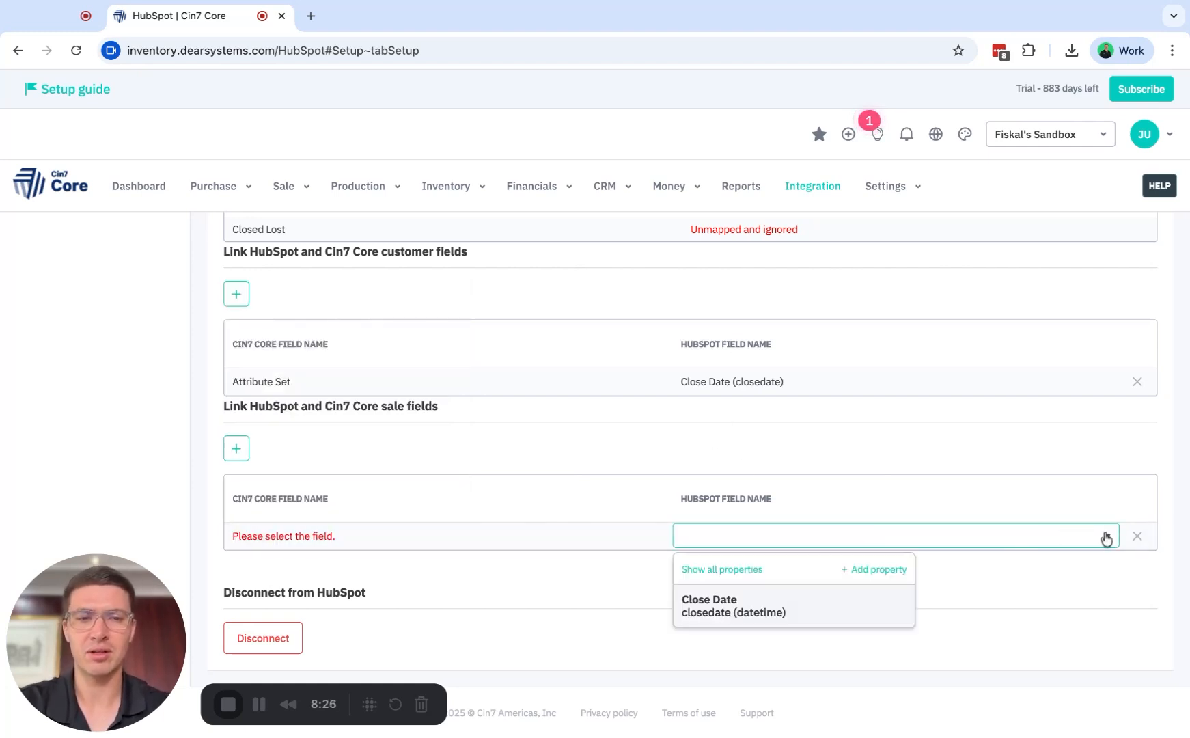
{"action": "left_click", "coordinate": [719, 610]}
View the HubSpot integration's Products, Customers, Sales and Log pages in turn
{"action": "scroll", "coordinate": [718, 483], "scroll_direction": "up", "scroll_amount": 15}
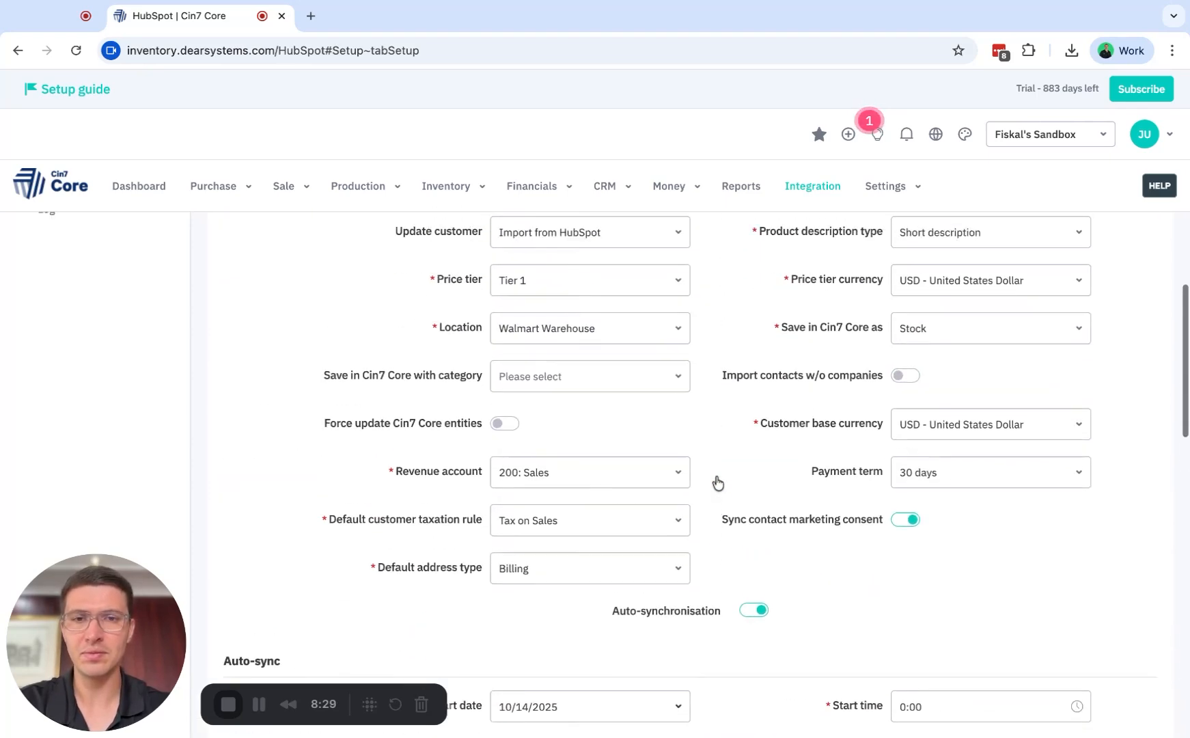
{"action": "left_click", "coordinate": [87, 357]}
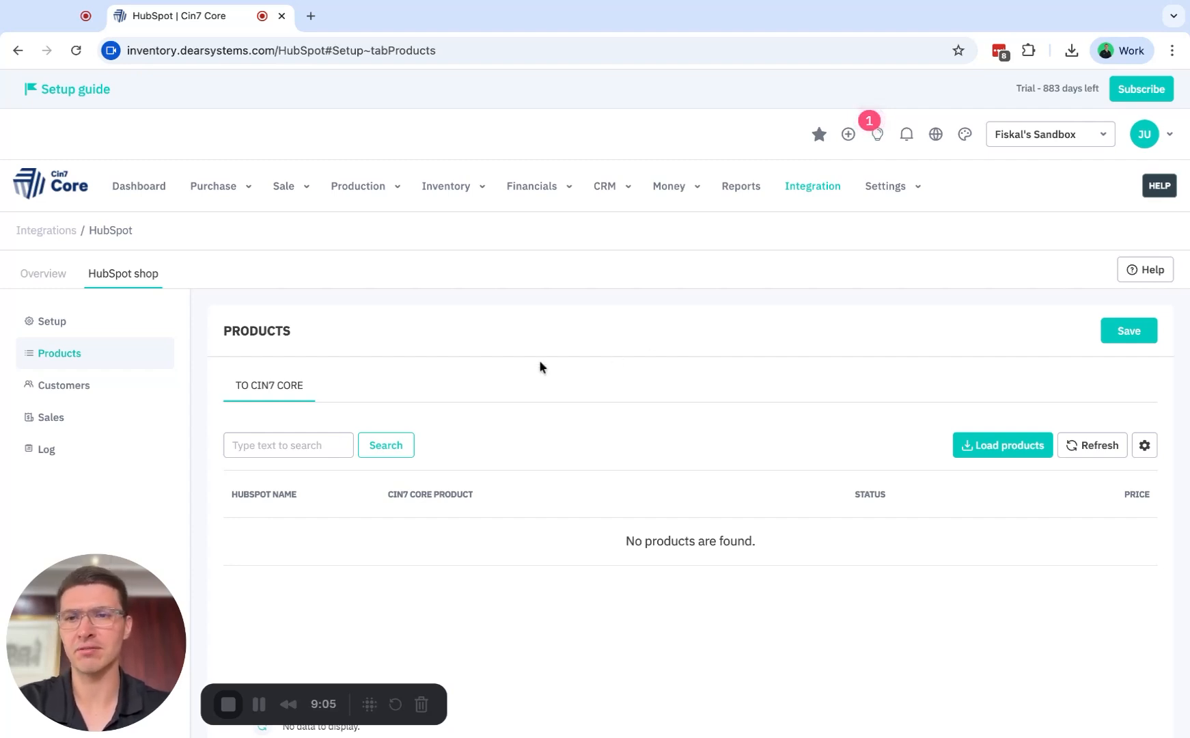
{"action": "left_click", "coordinate": [43, 386]}
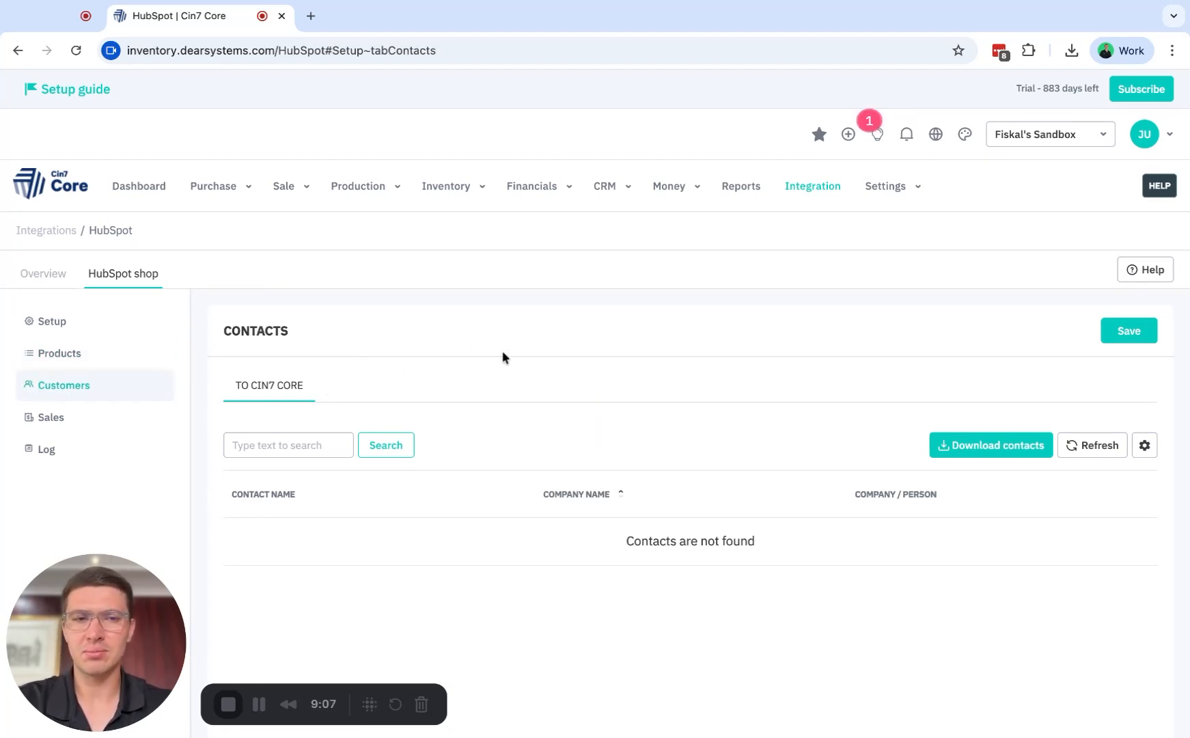
{"action": "scroll", "coordinate": [505, 356], "scroll_direction": "down", "scroll_amount": 1}
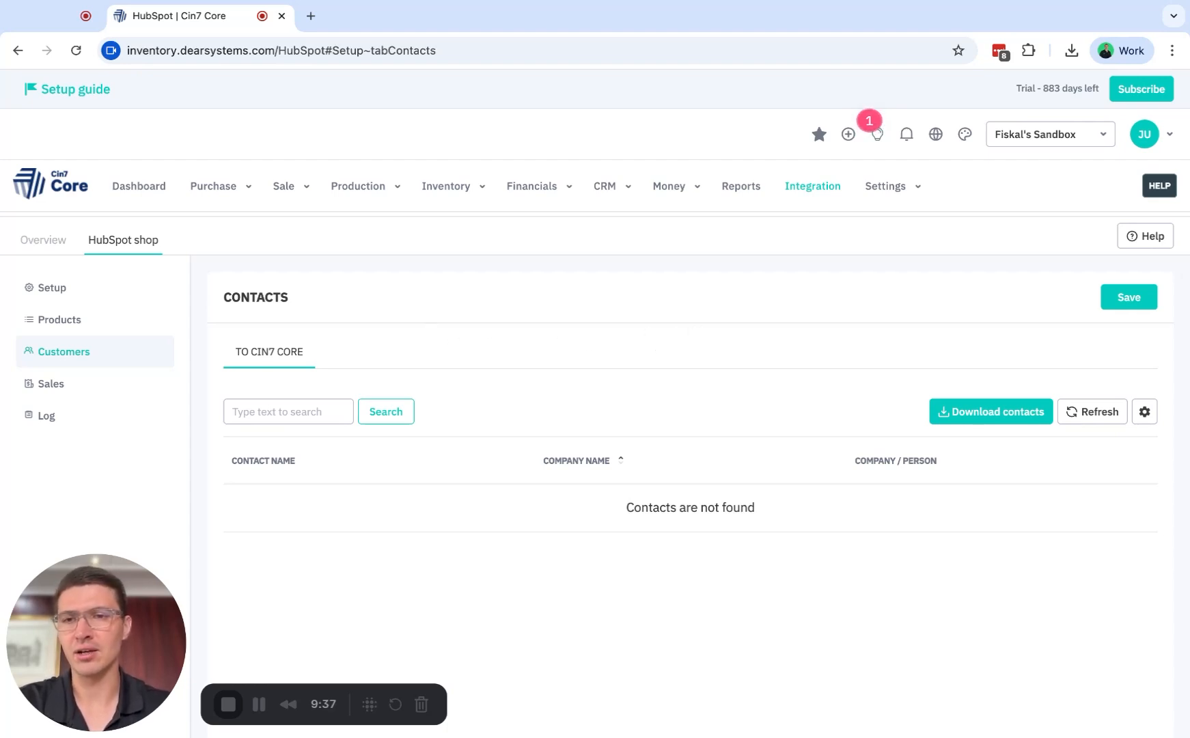
{"action": "left_click", "coordinate": [116, 383]}
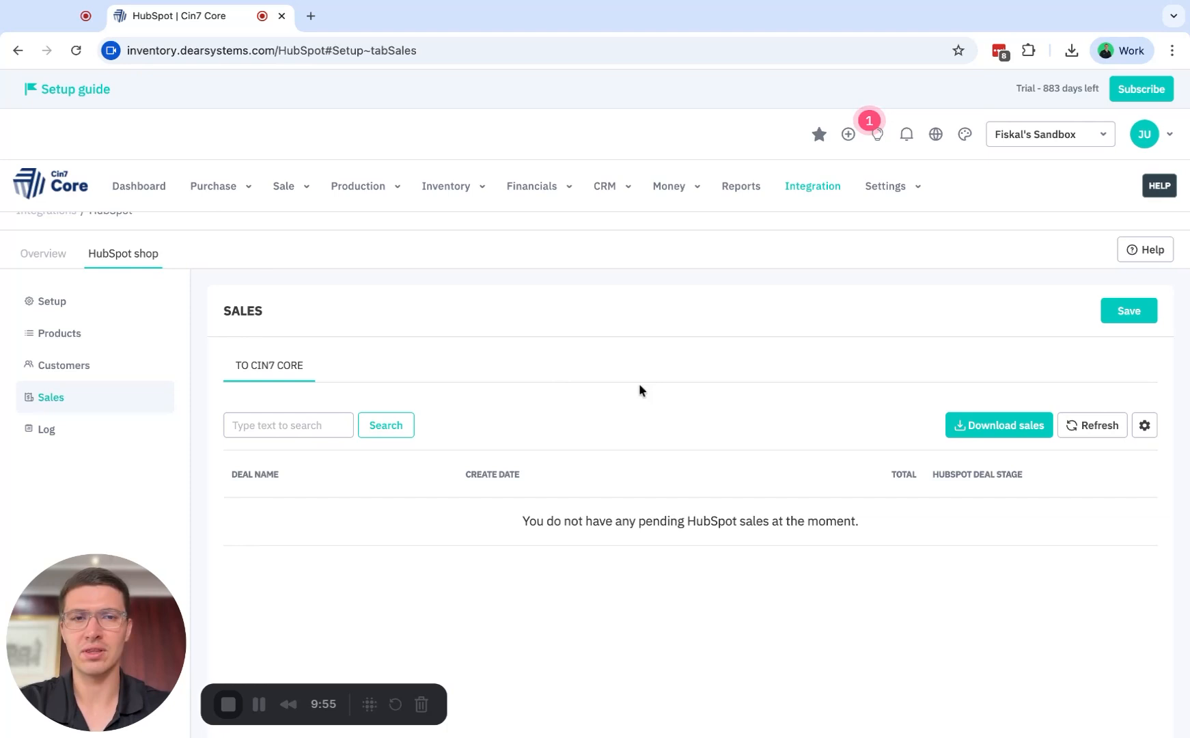
{"action": "left_click", "coordinate": [45, 429]}
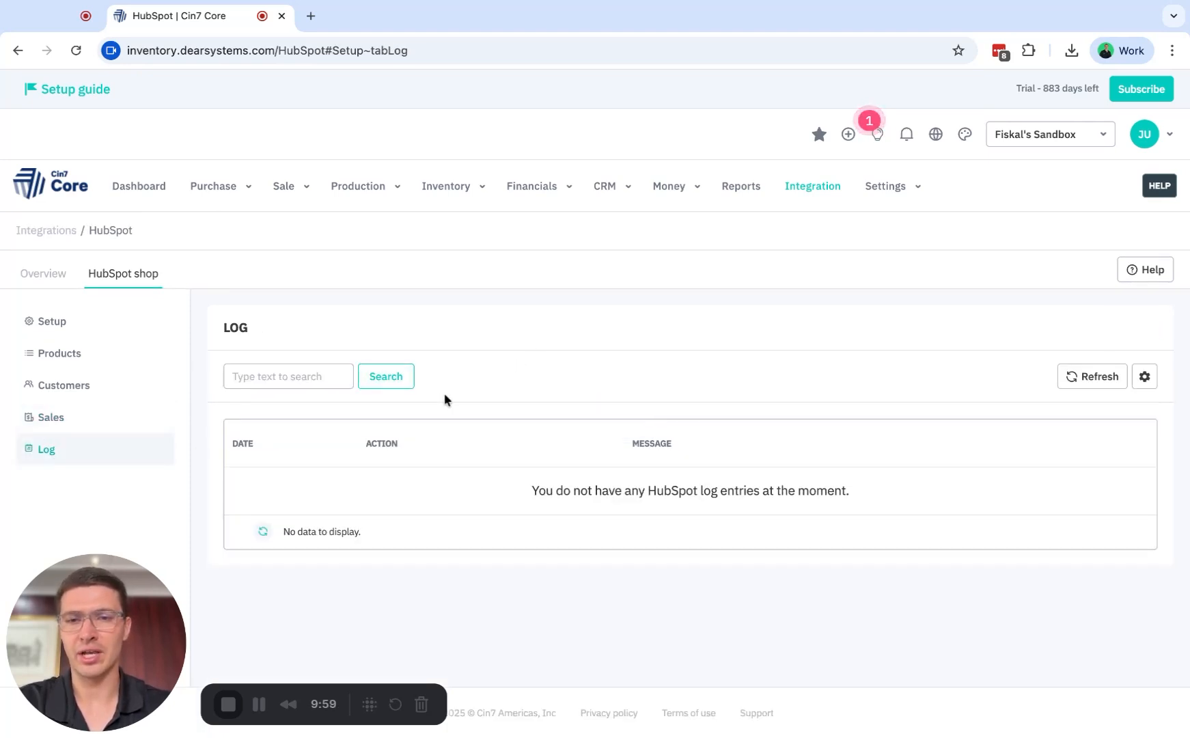